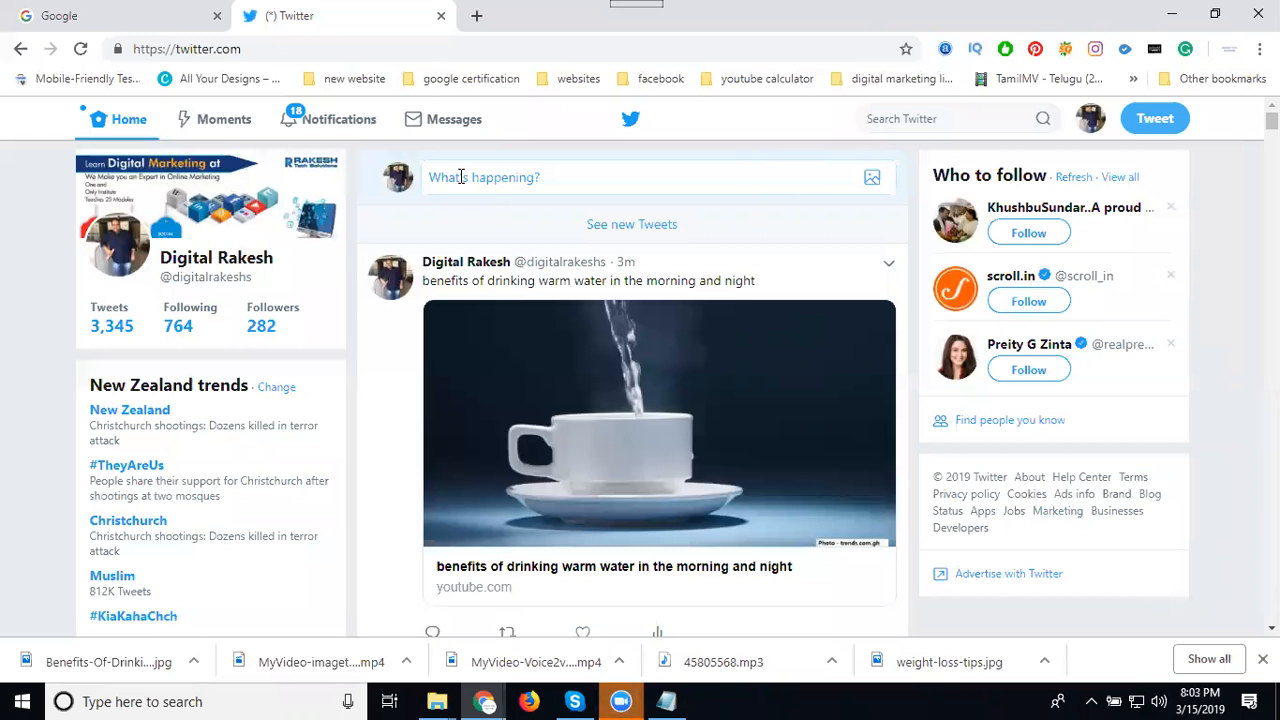
Open the account's own profile and view the activity statistics of the "5 formulas to reduce overweight" video tweet
click(100, 331)
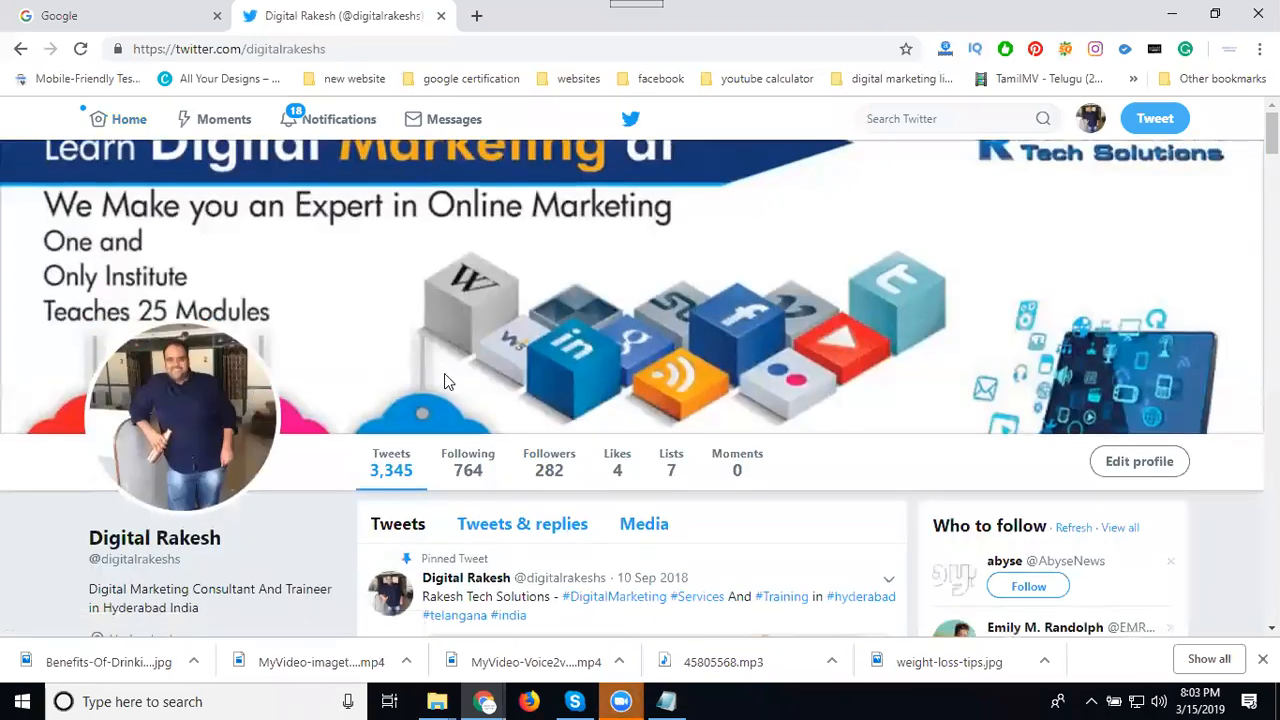
scroll(444, 380, down, 10)
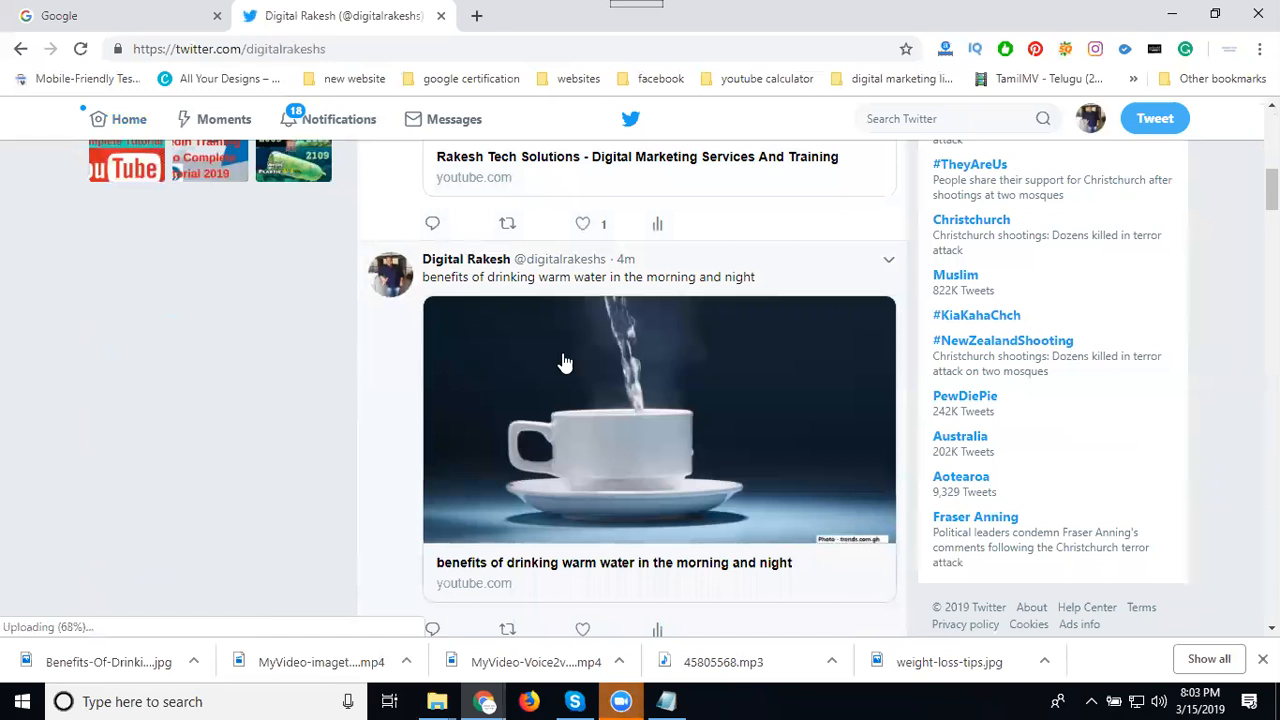
scroll(503, 390, down, 10)
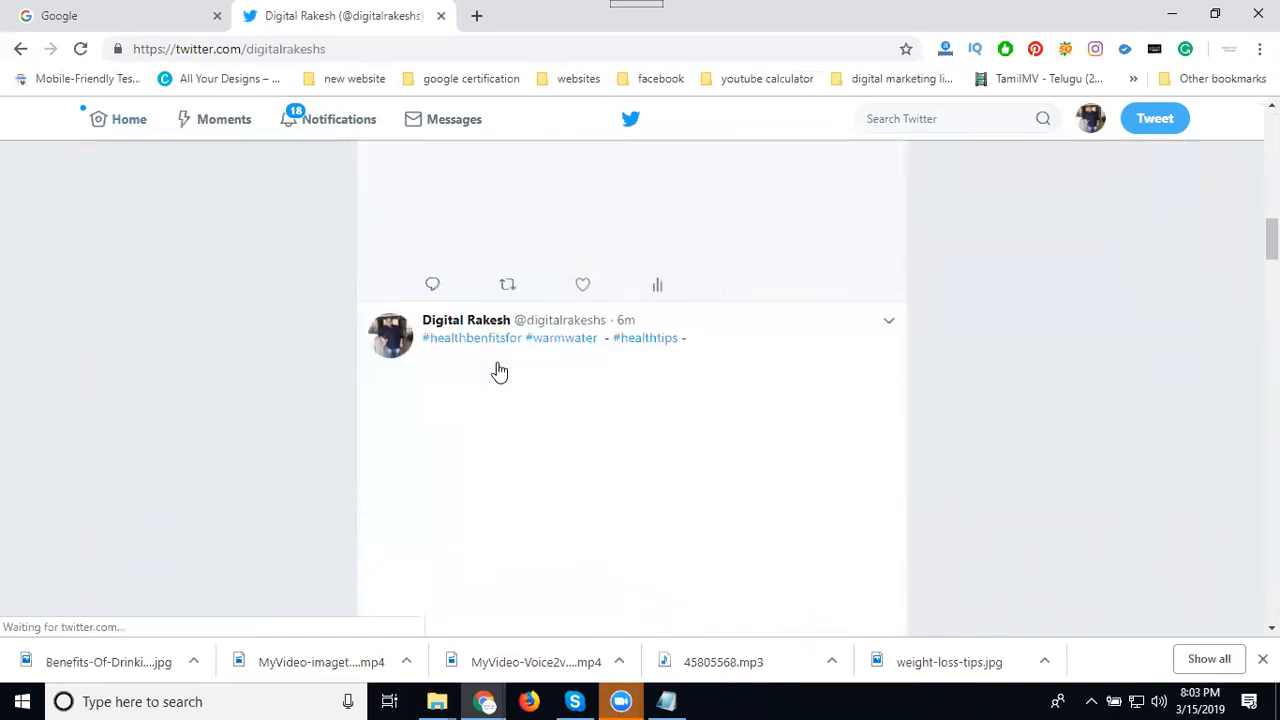
scroll(500, 372, down, 3)
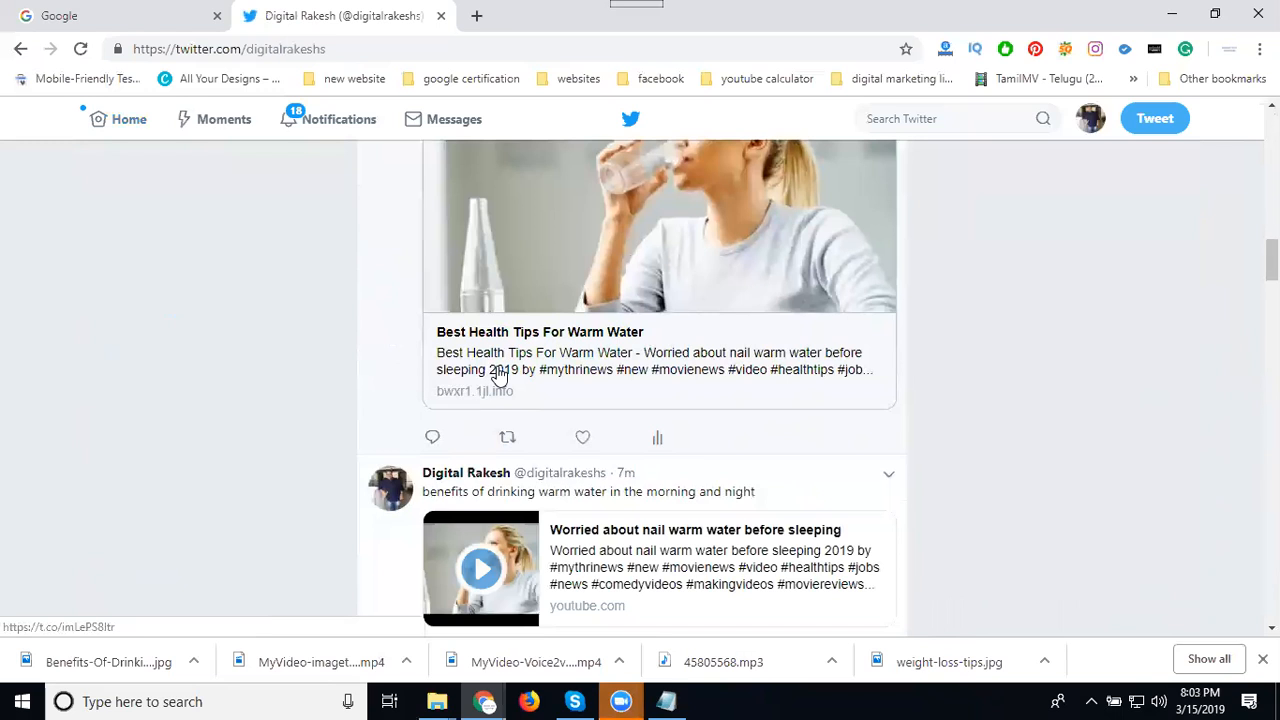
scroll(500, 373, down, 5)
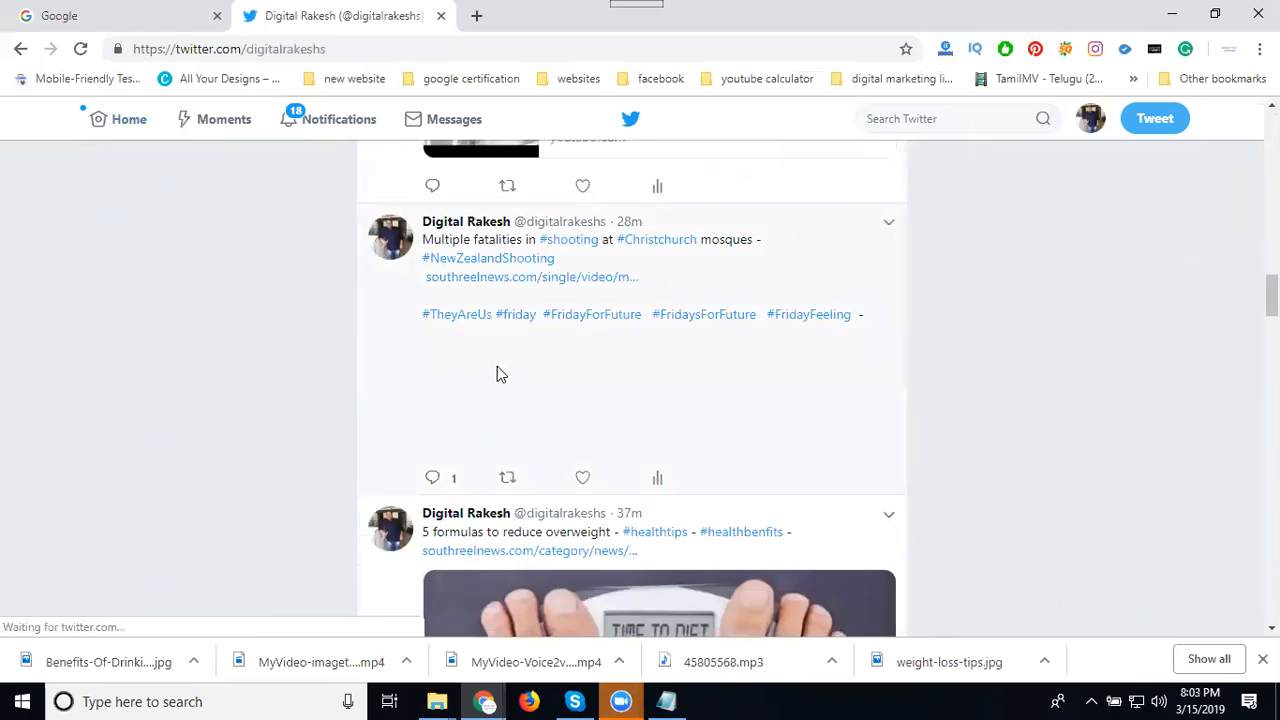
scroll(500, 372, down, 4)
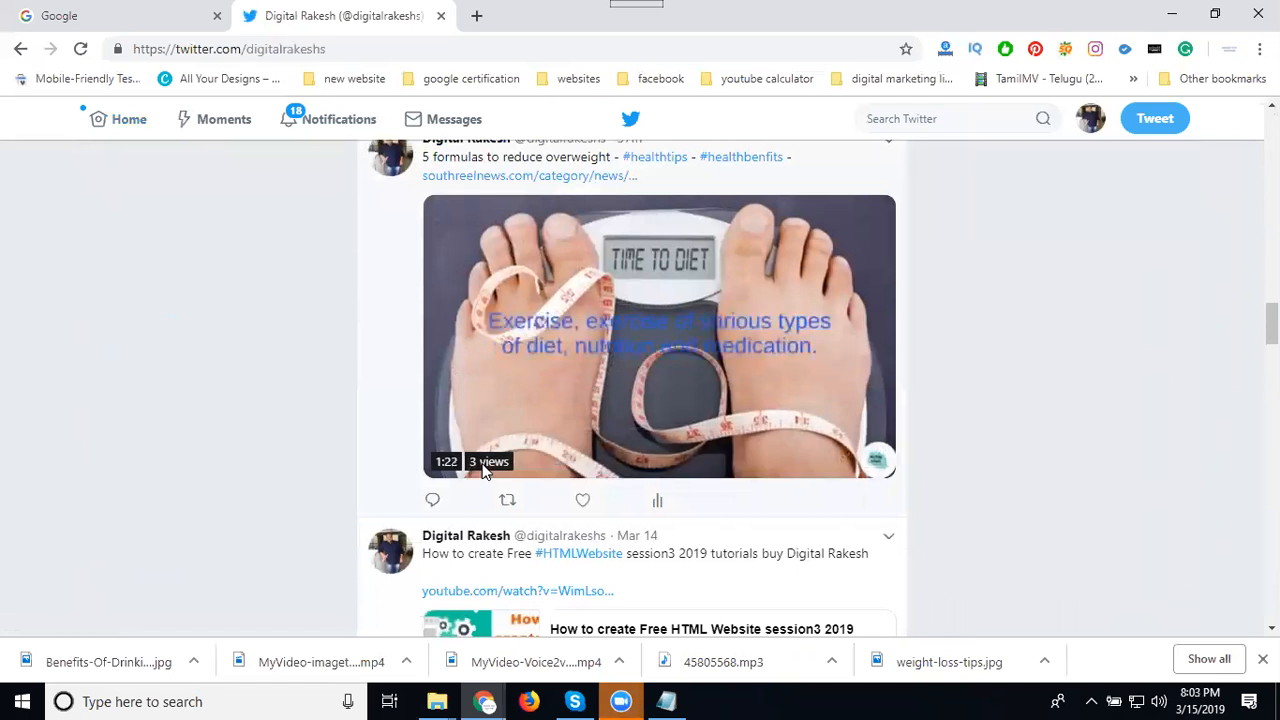
click(659, 502)
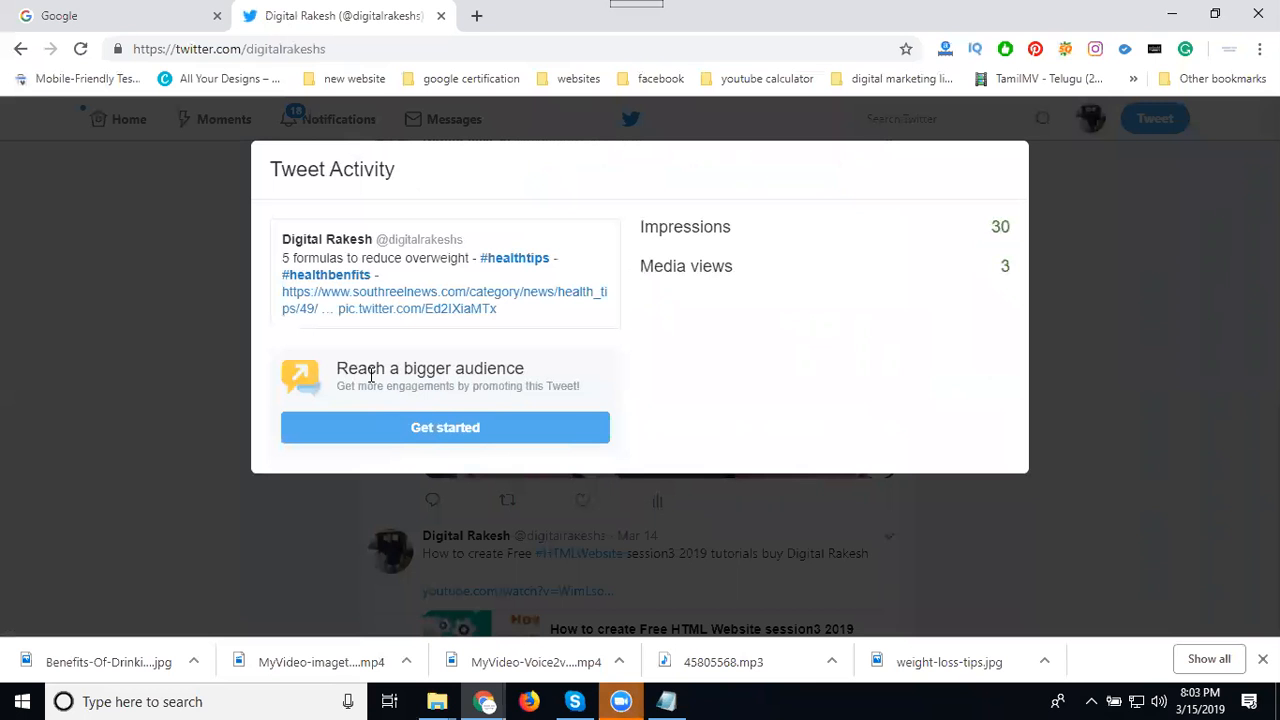
Look at the payment form for promoting this tweet, and leave it without filling anything in
click(433, 428)
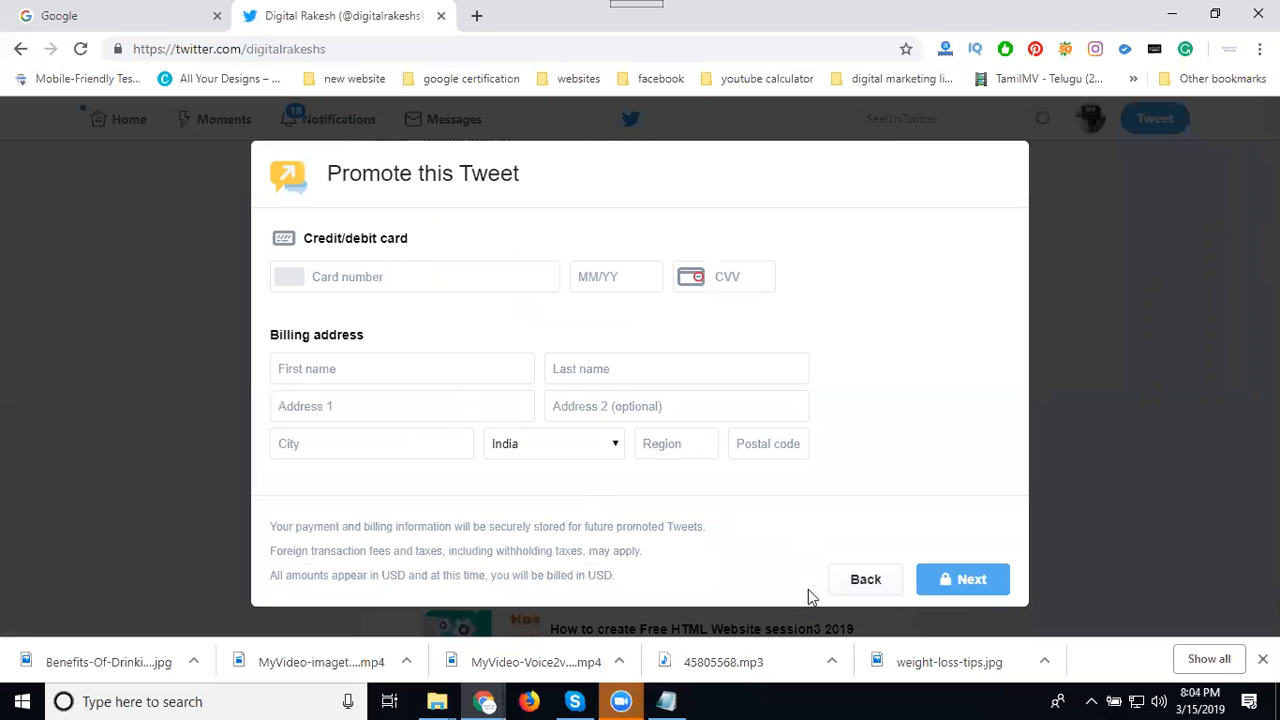
click(864, 580)
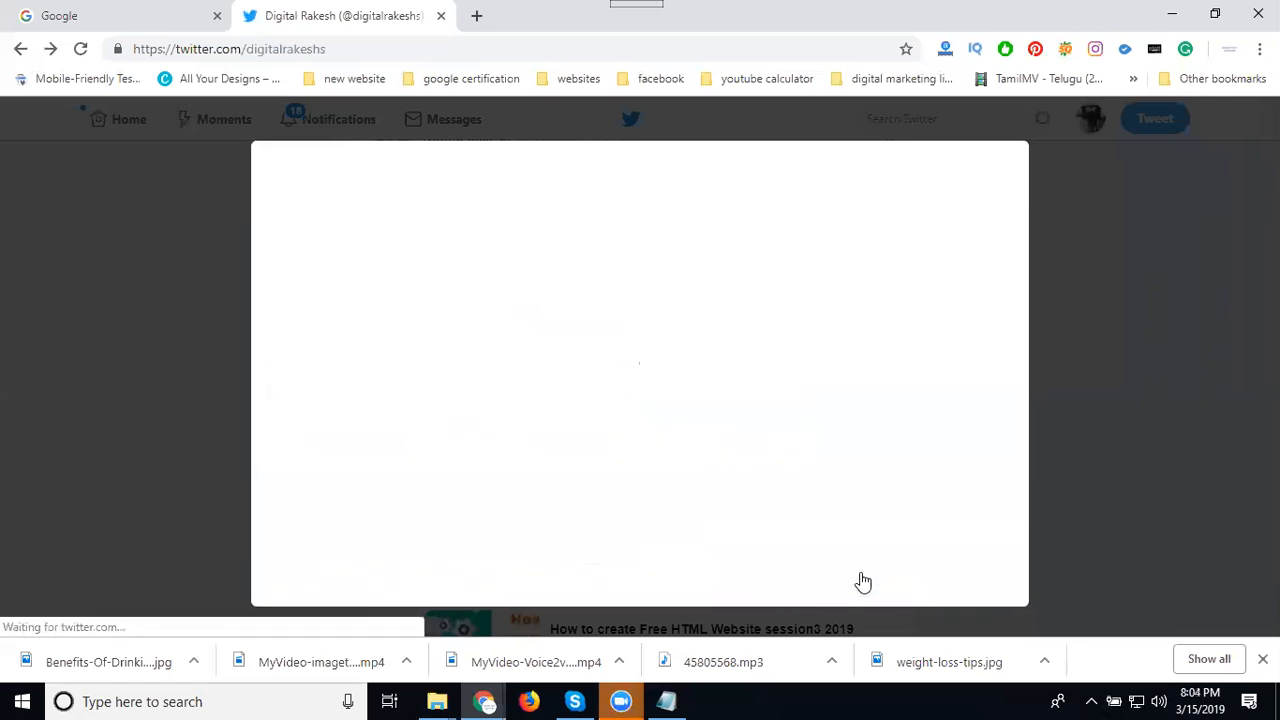
click(1158, 189)
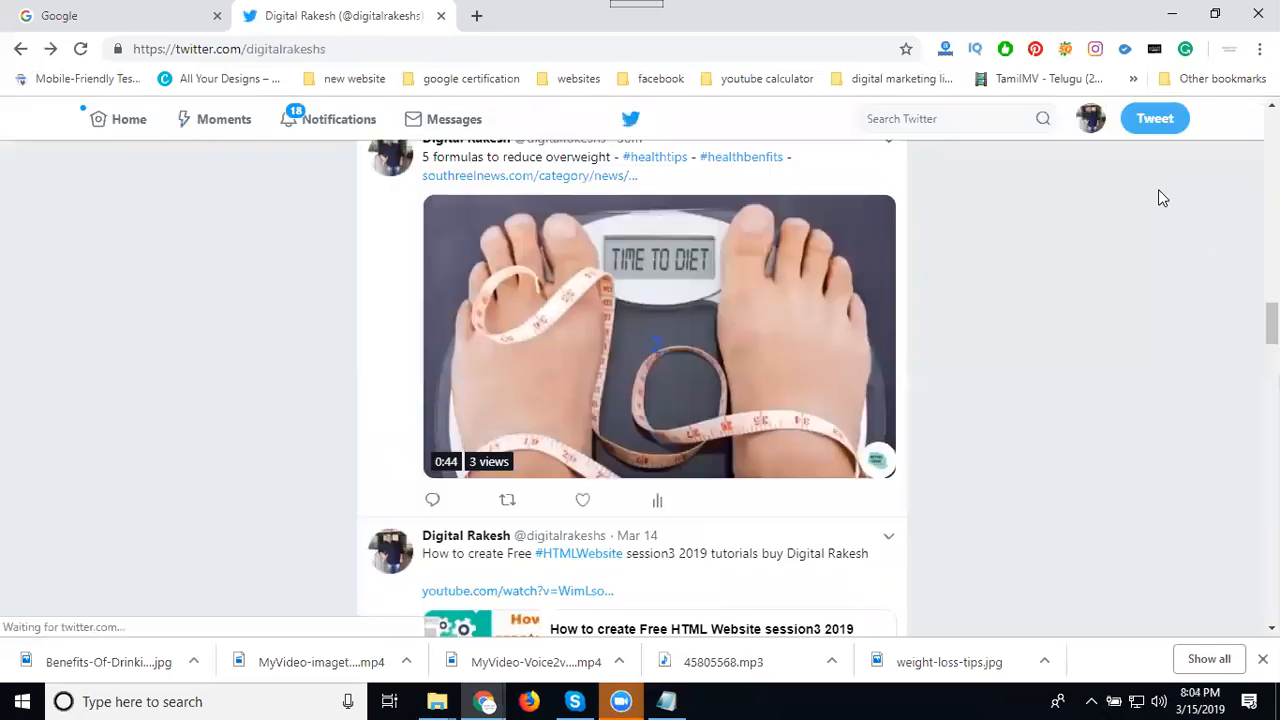
Open Twitter Ads from the account options and back out of the form for adding a new credit card
click(1088, 120)
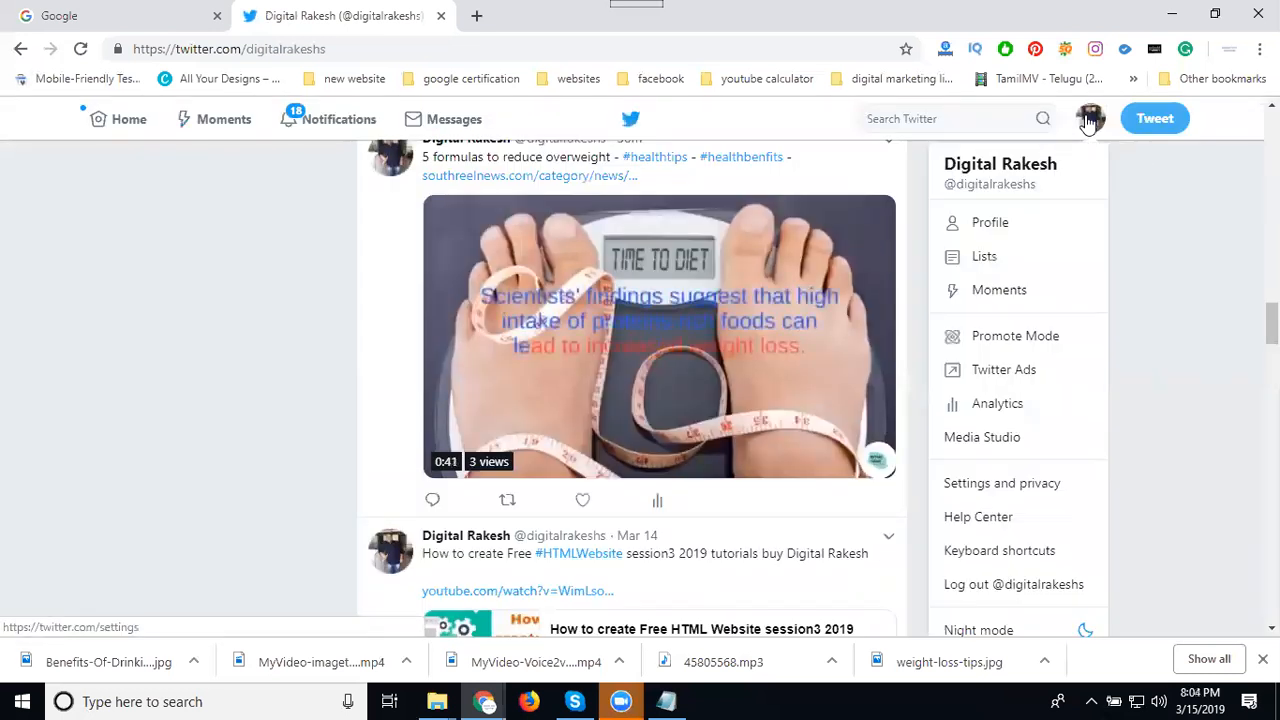
click(1008, 372)
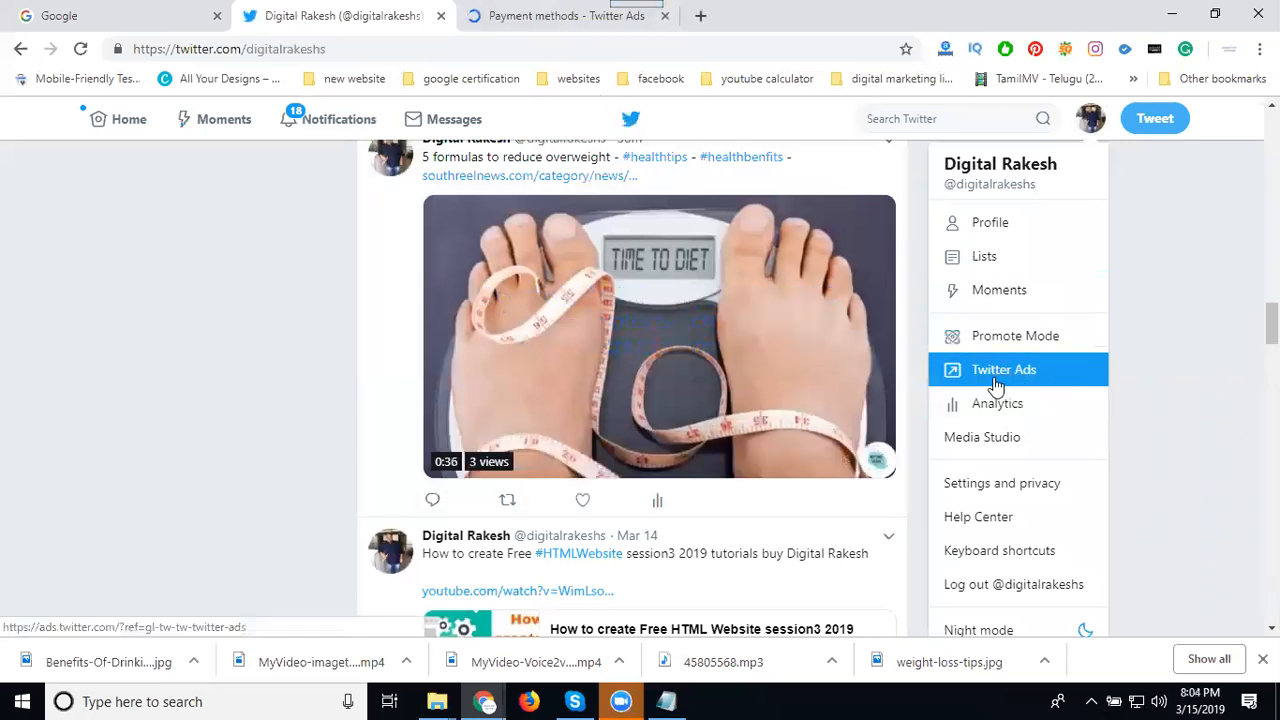
click(512, 30)
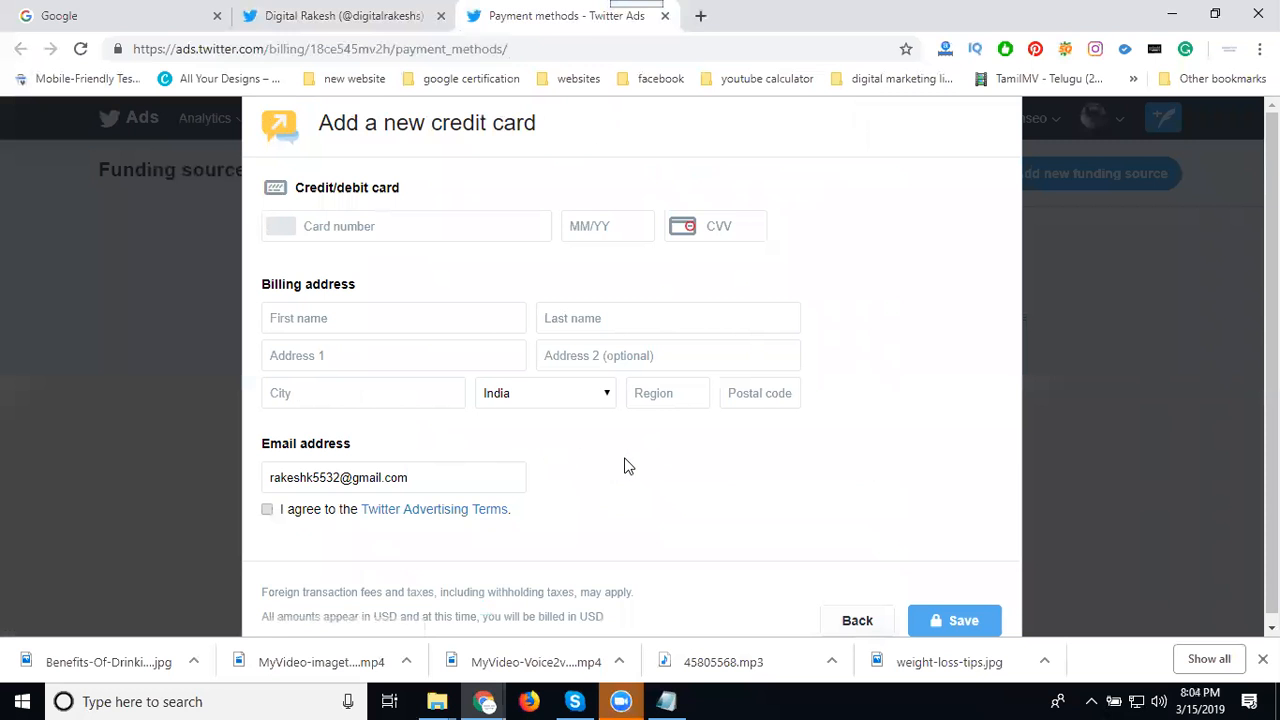
click(857, 621)
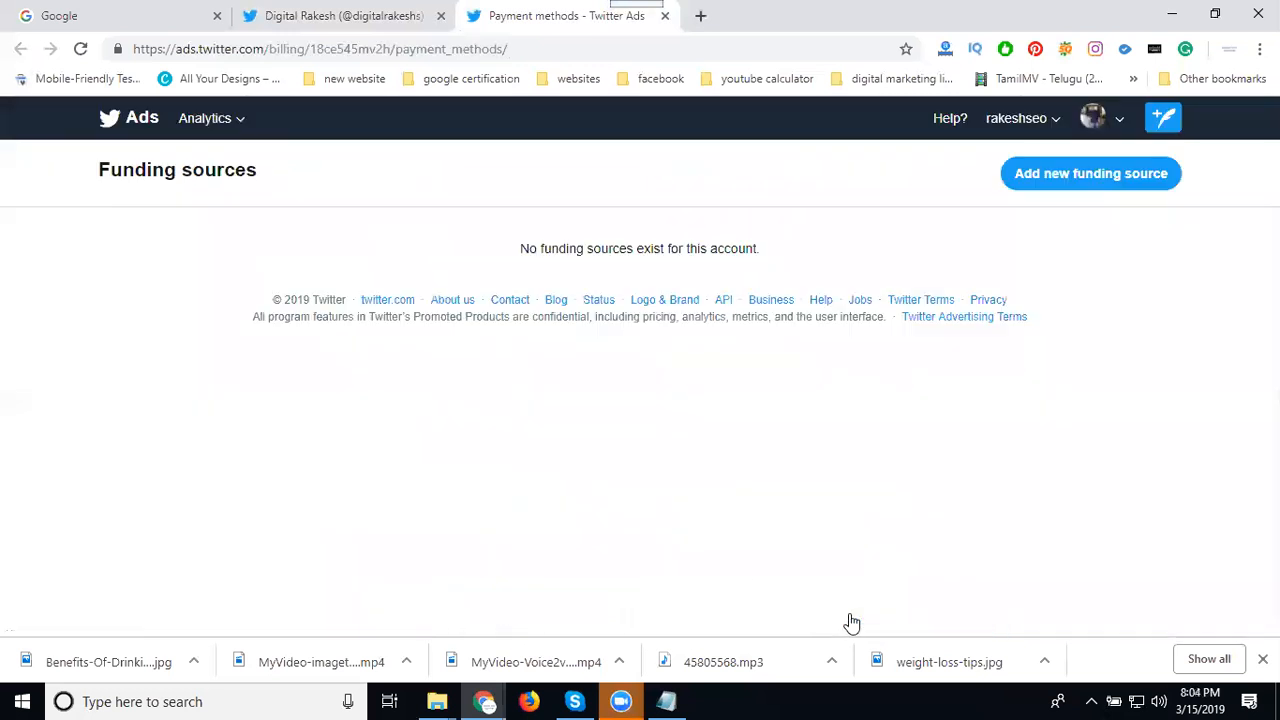
Open the ad account's access settings and go from there to the Ads Manager
click(1038, 128)
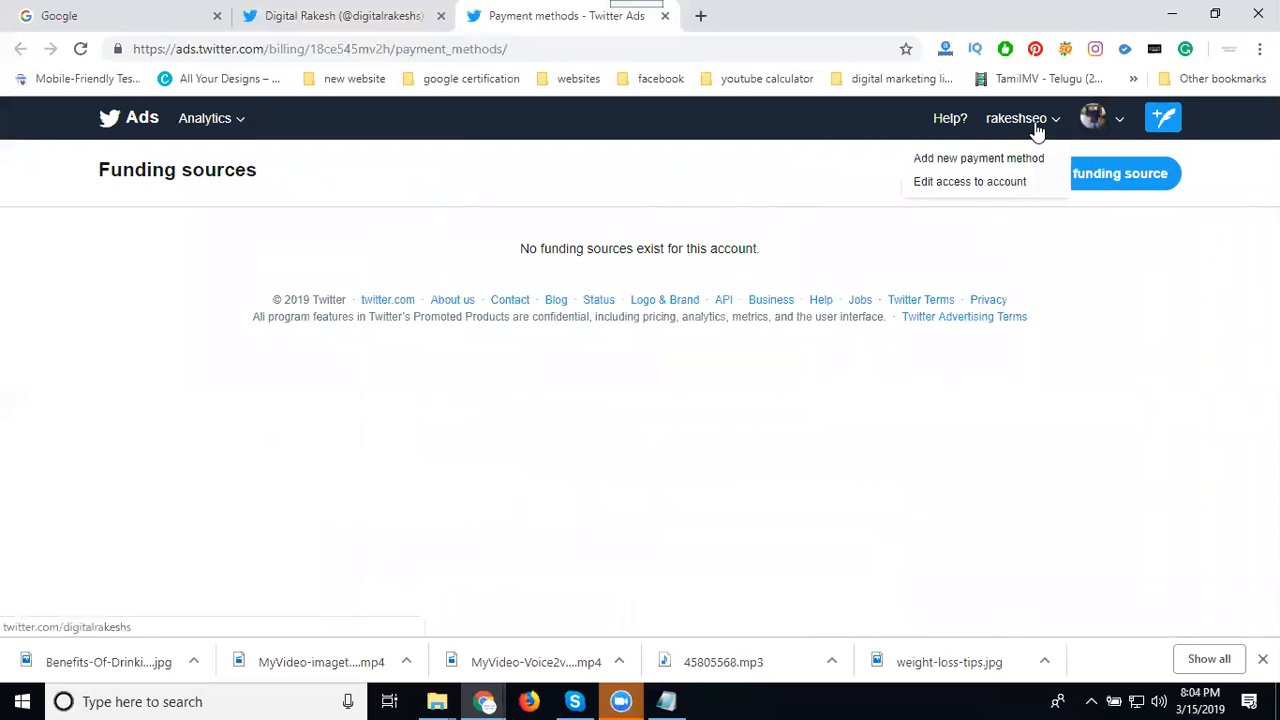
click(954, 186)
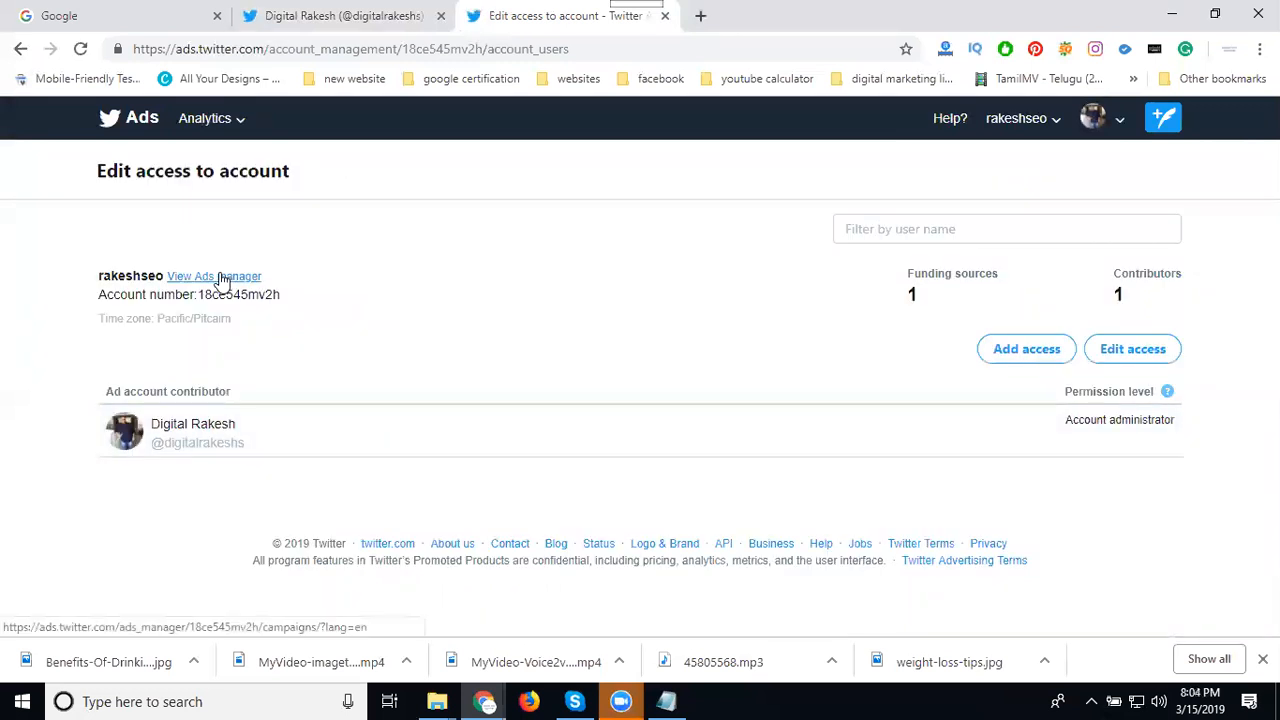
click(219, 277)
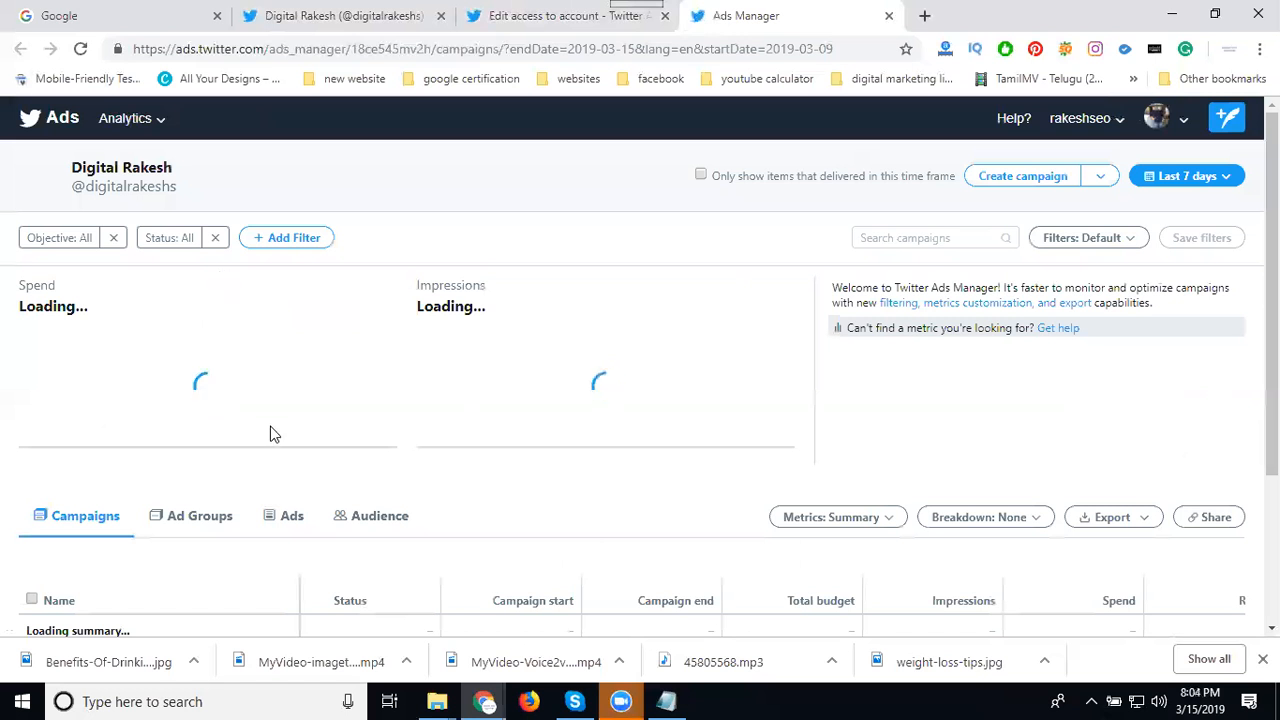
Start a new campaign, review the available objectives, and choose Promoted video views
click(1023, 186)
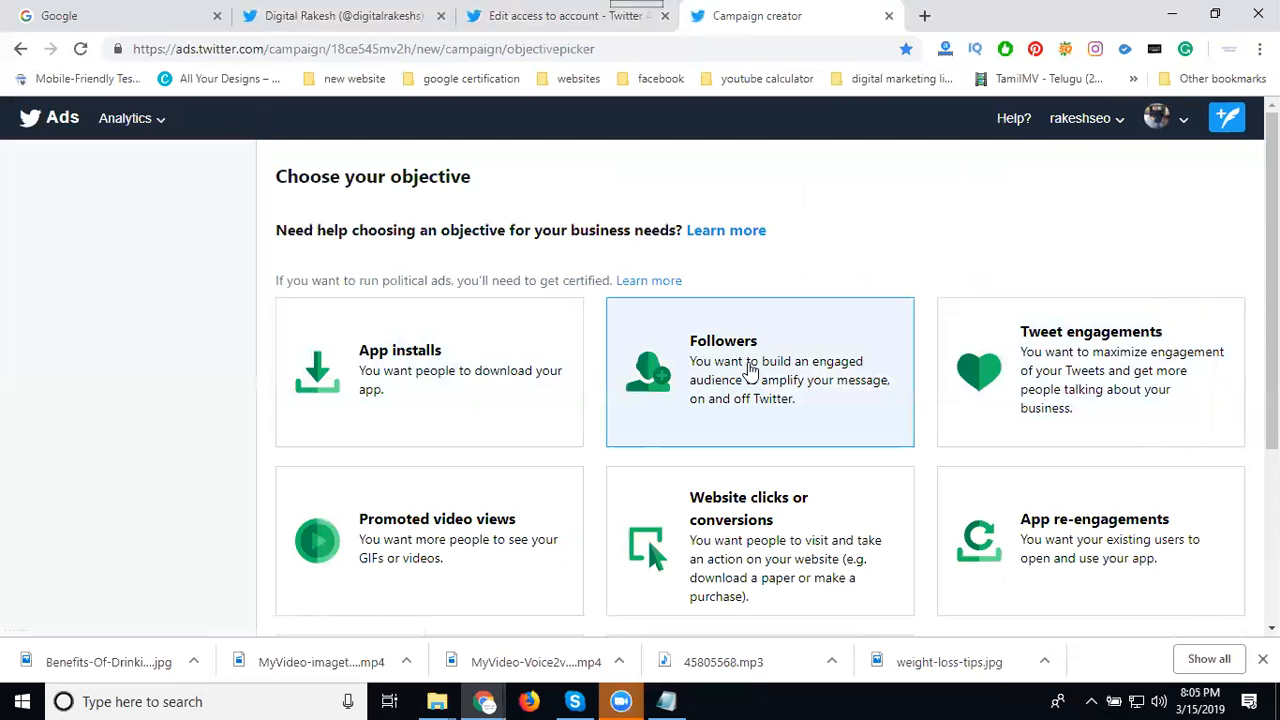
scroll(800, 366, down, 1)
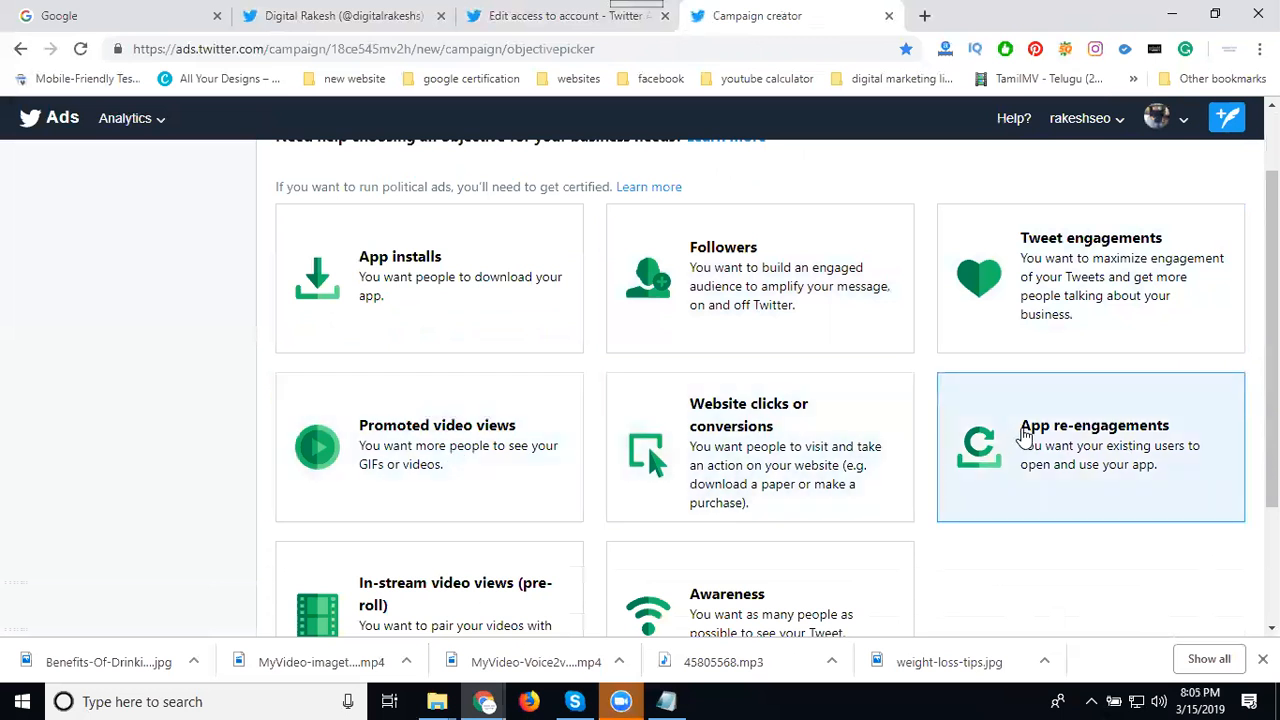
scroll(540, 510, down, 1)
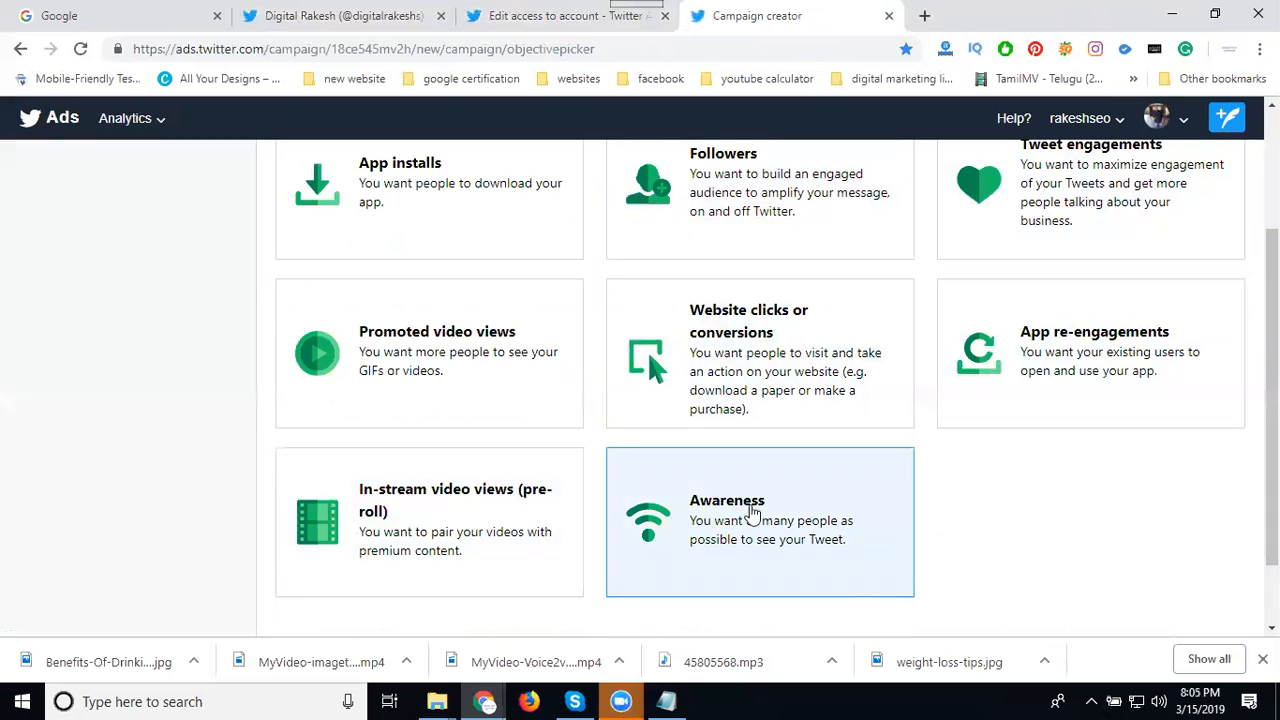
click(370, 20)
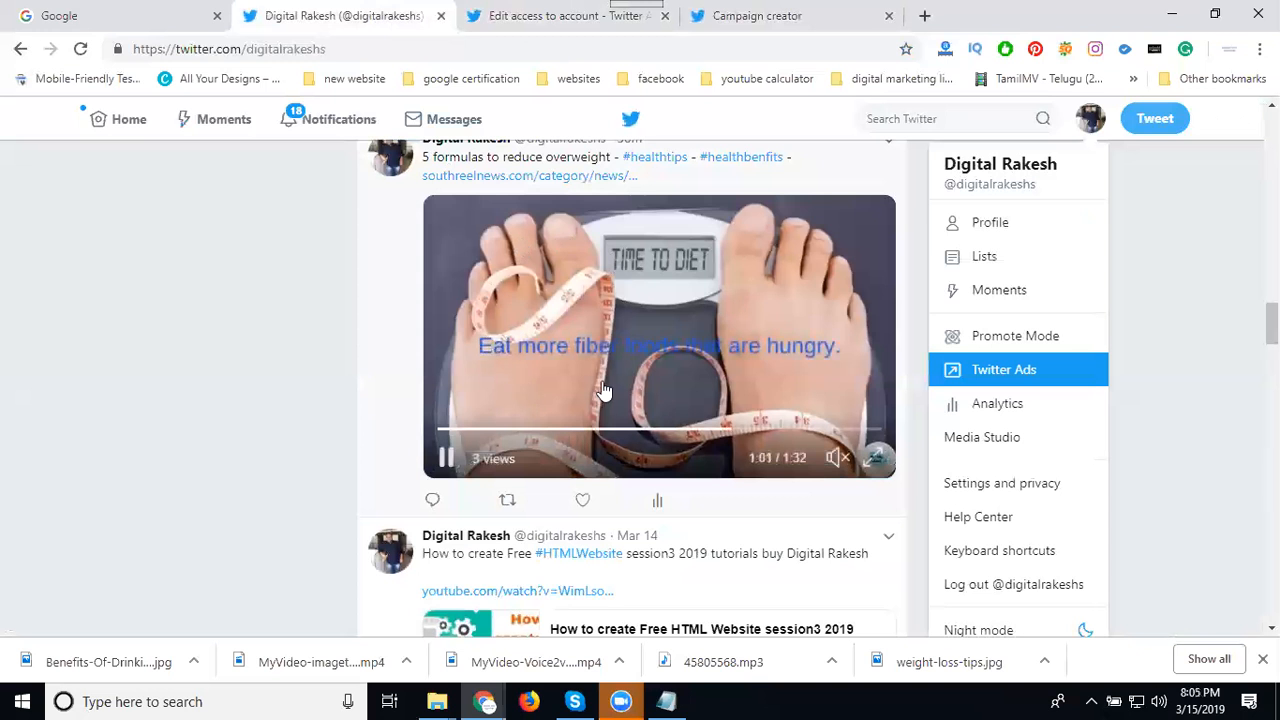
click(698, 18)
click(438, 326)
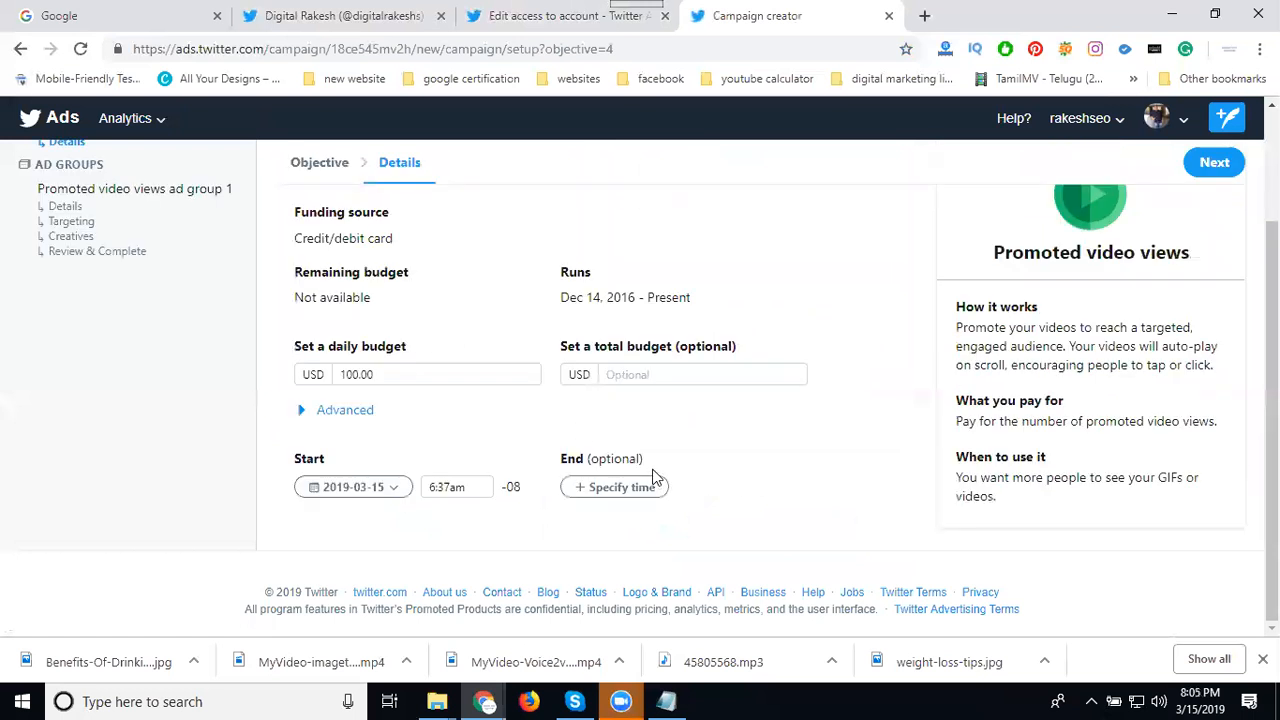
Set the campaign's daily budget to USD 10.00 and its total budget to USD 100.00
double_click(352, 374)
text(10.00)
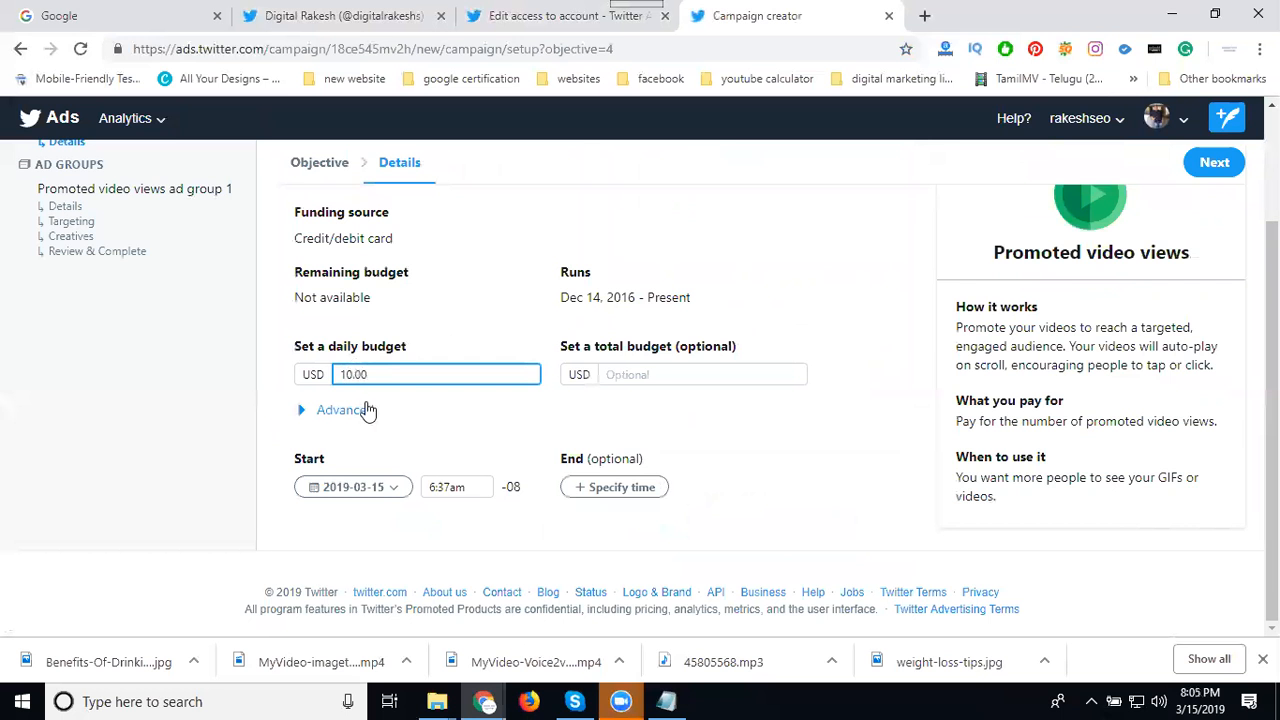
click(630, 372)
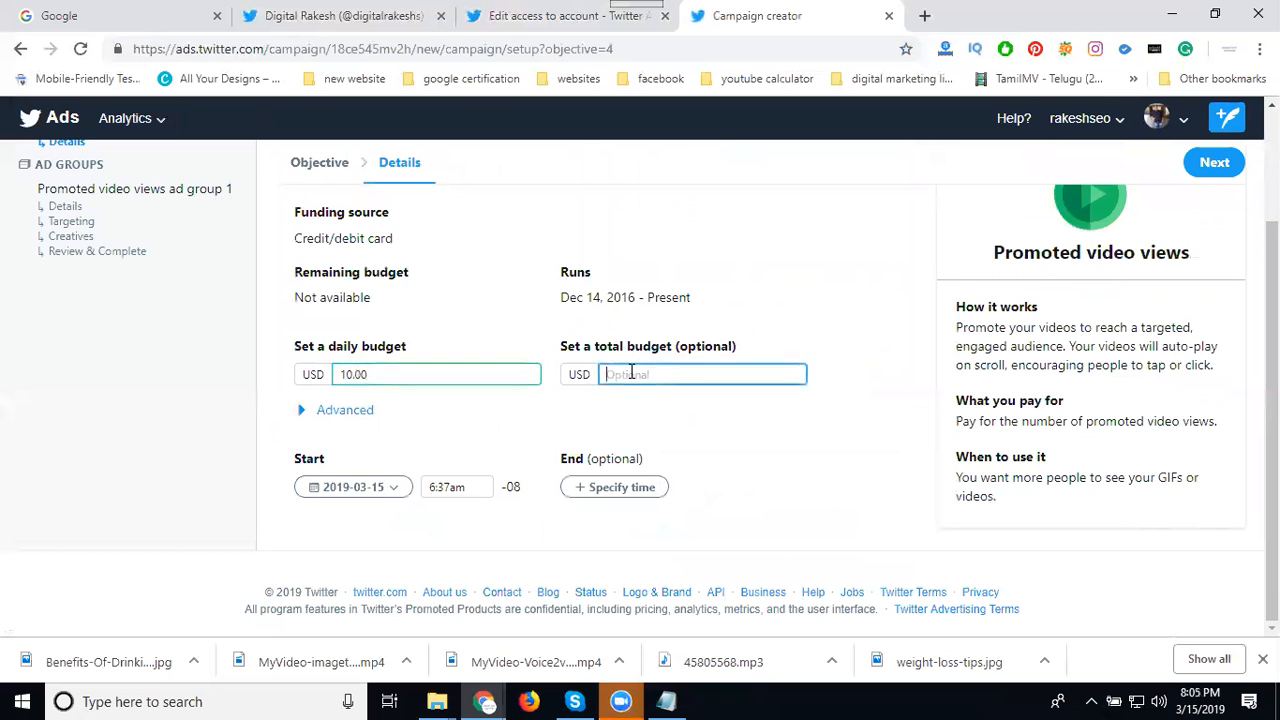
text(100.00)
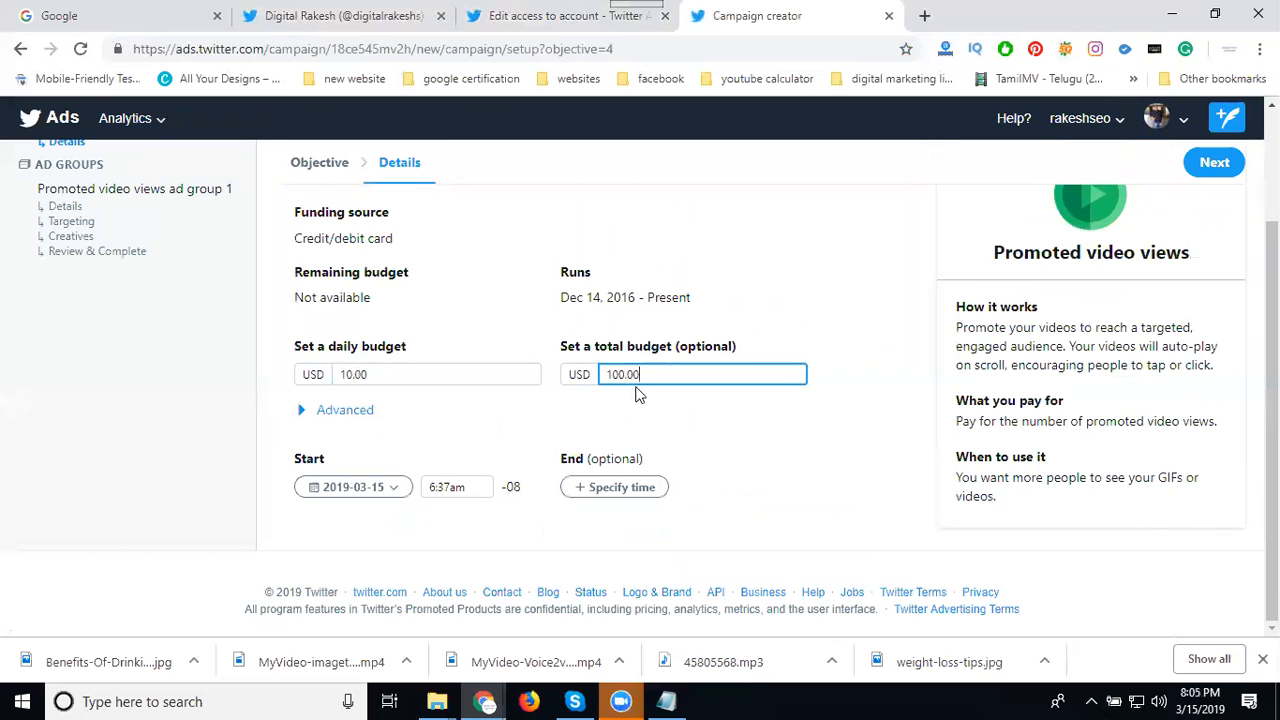
double_click(607, 375)
Rename the campaign "health Promoted video views campaign" and continue to the ad group details
scroll(560, 485, up, 2)
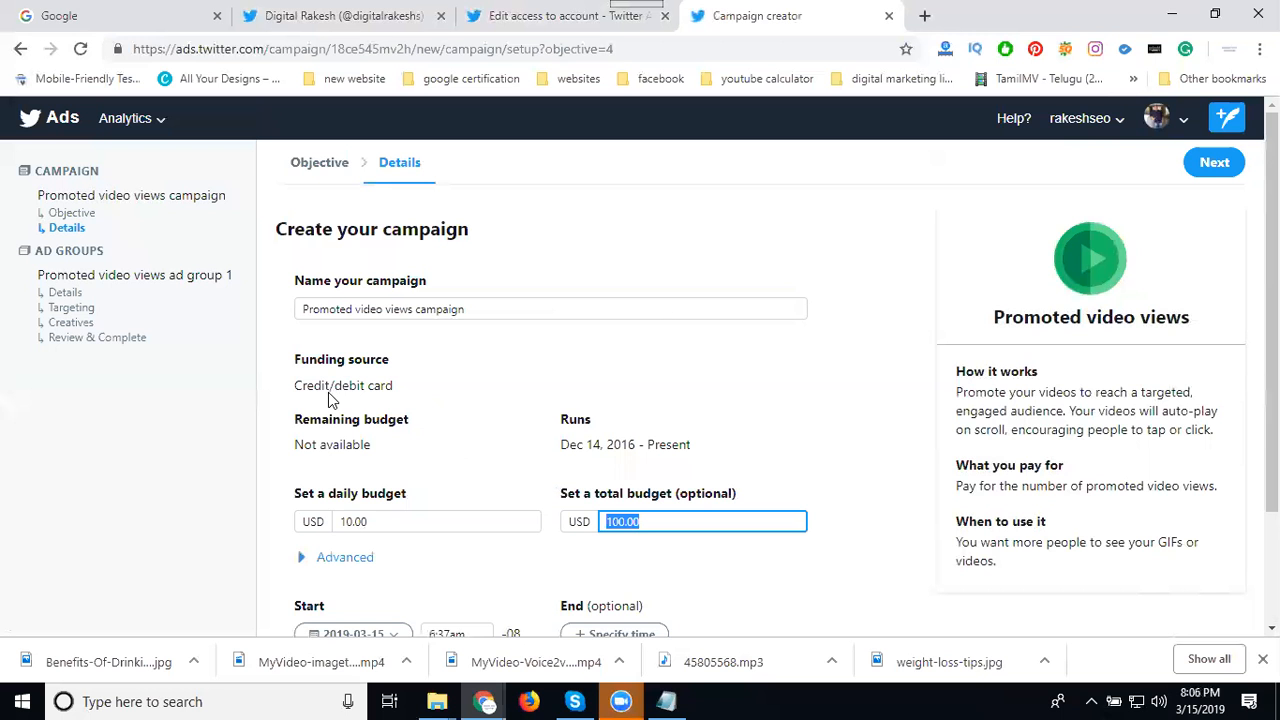
click(303, 309)
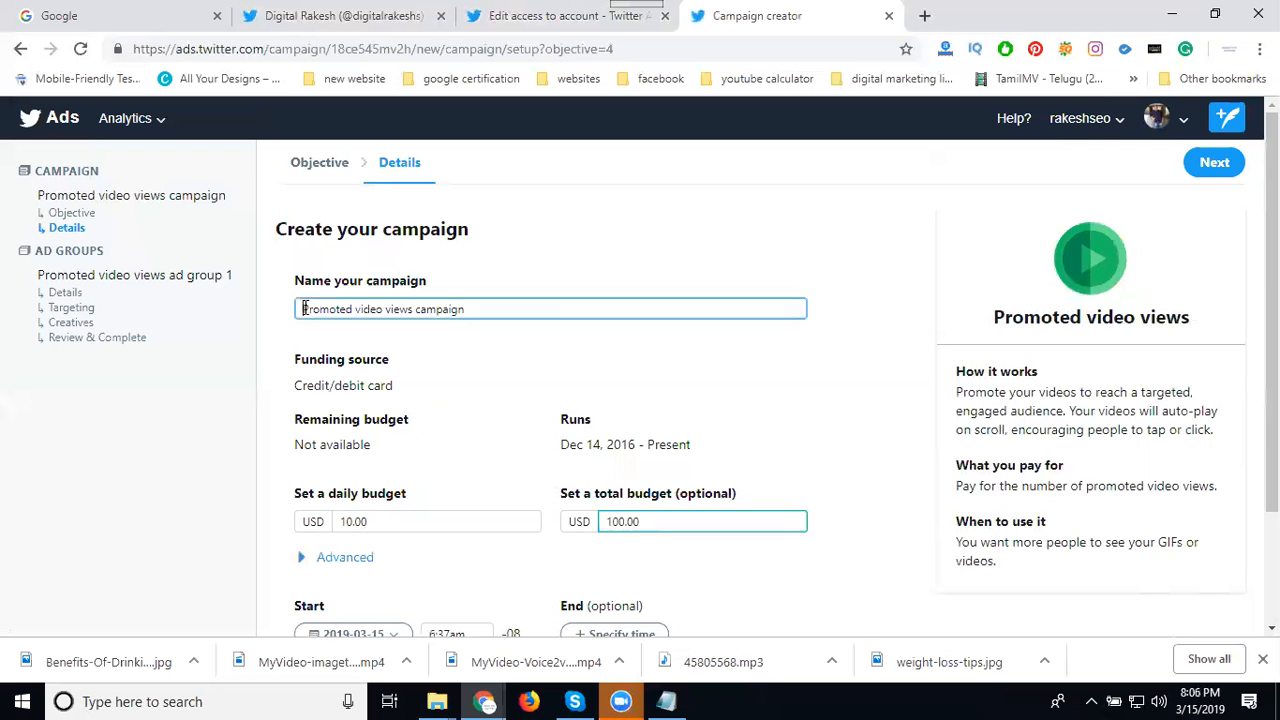
text(he)
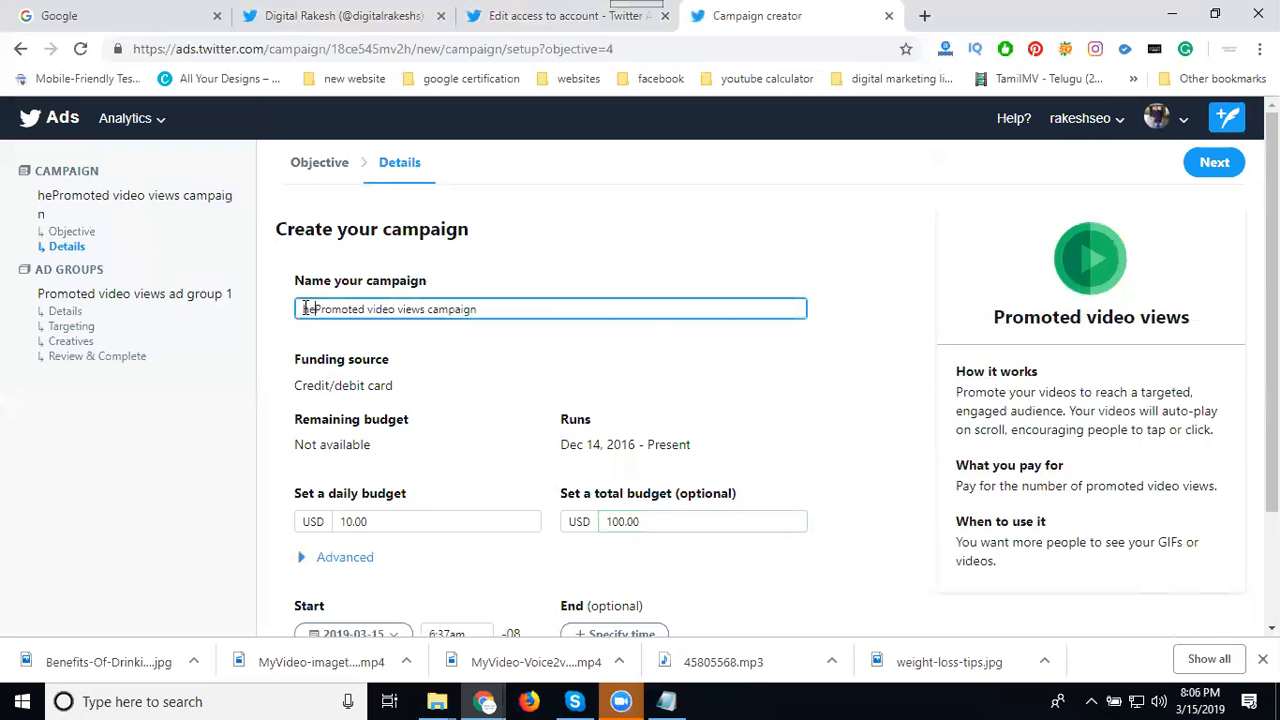
text(alth)
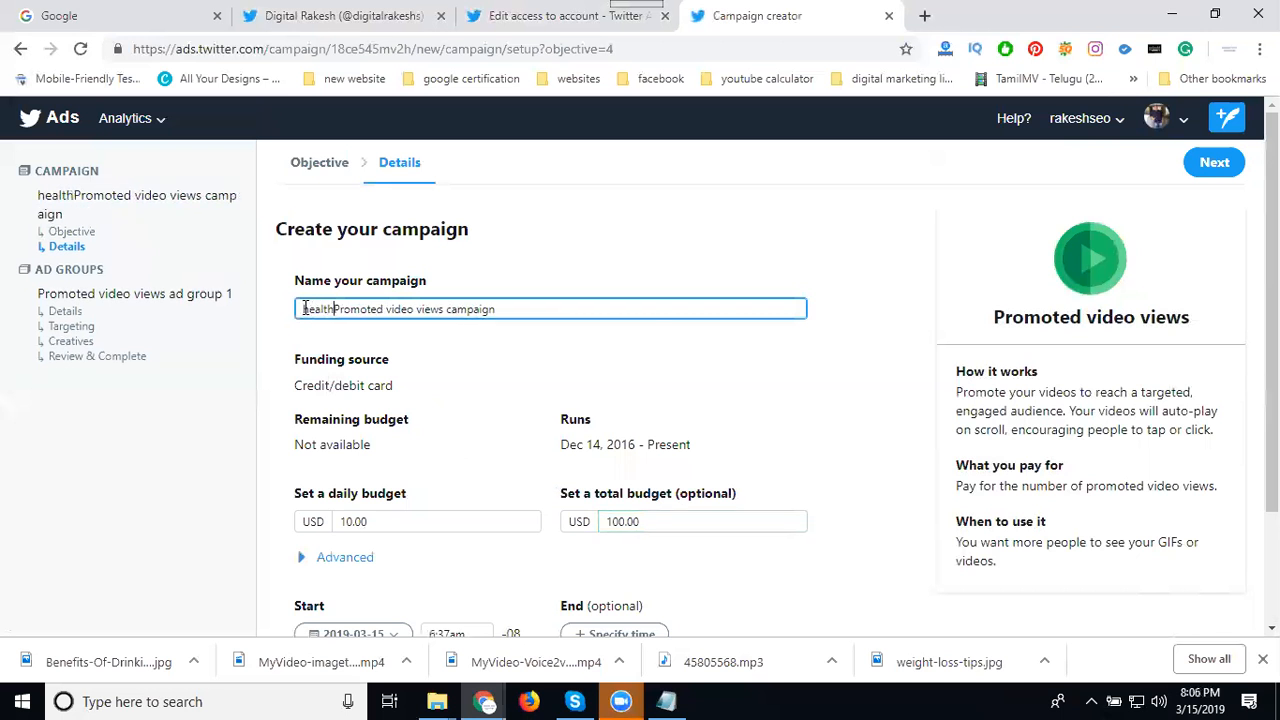
click(1210, 170)
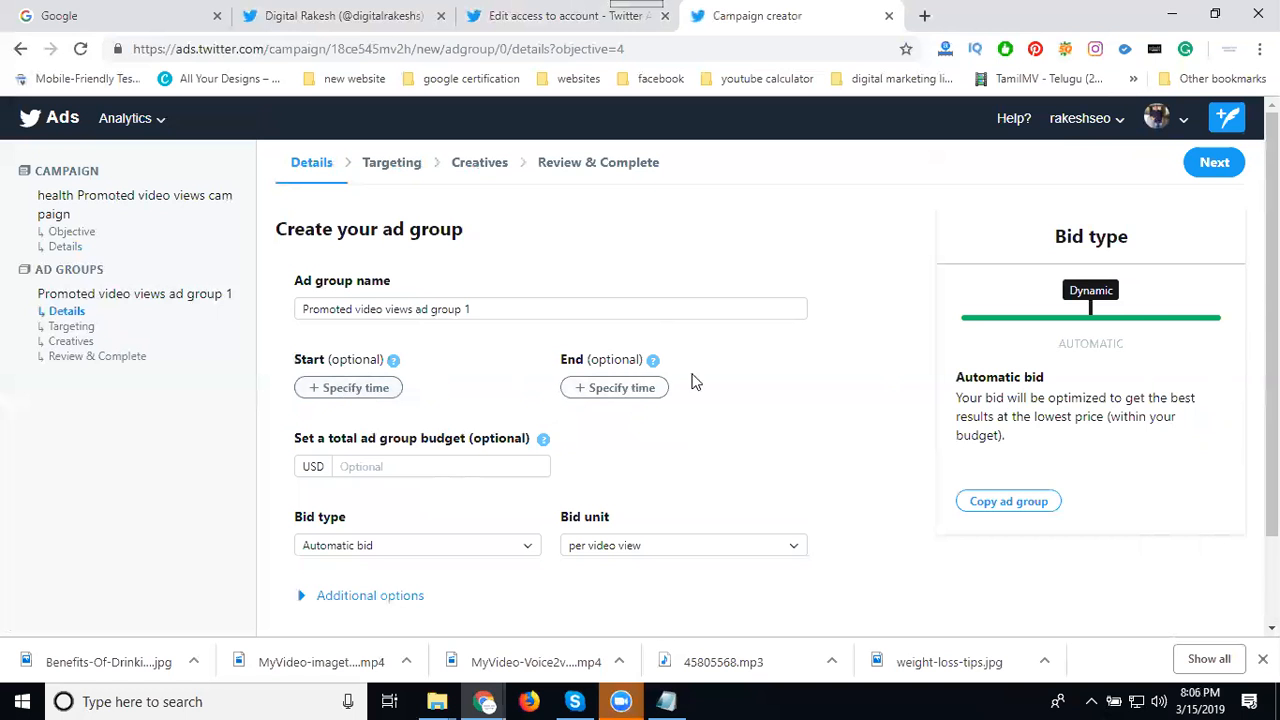
Set the ad group's total budget to USD 10.00
scroll(695, 377, down, 1)
click(412, 359)
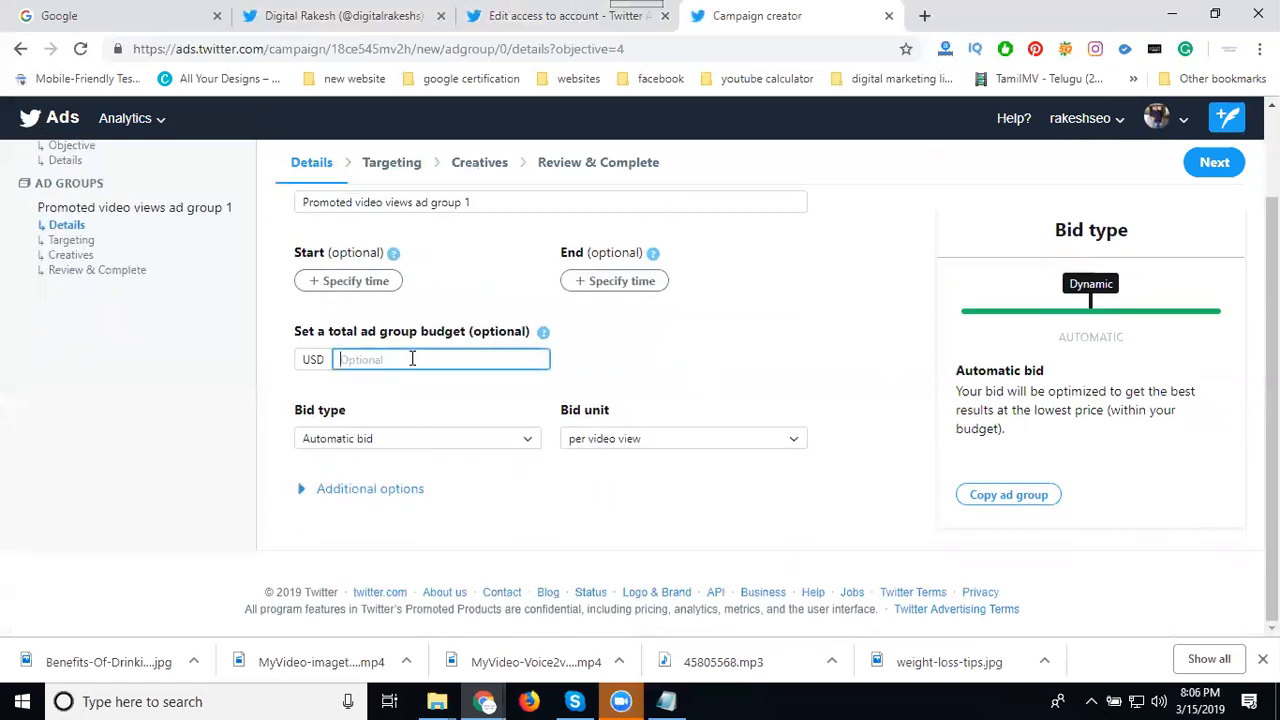
text(10.00)
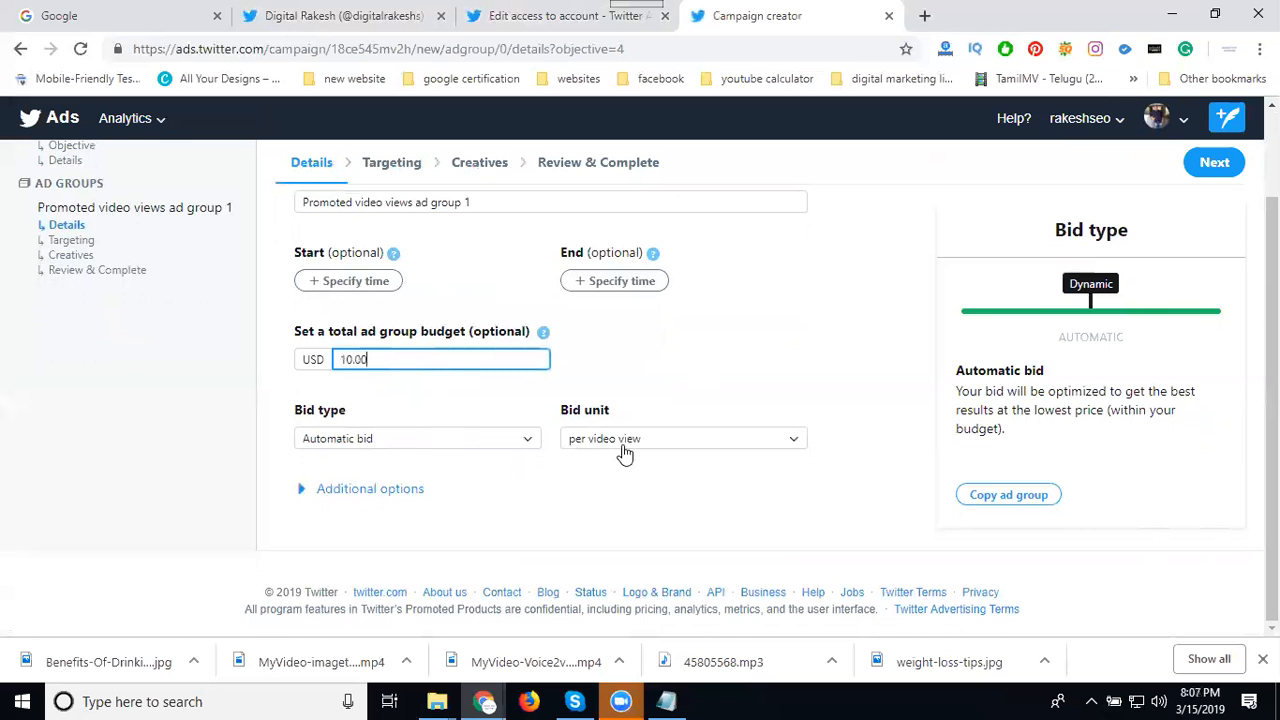
Try the Maximum bid type for the ad group, and set it back to Automatic bid
click(480, 442)
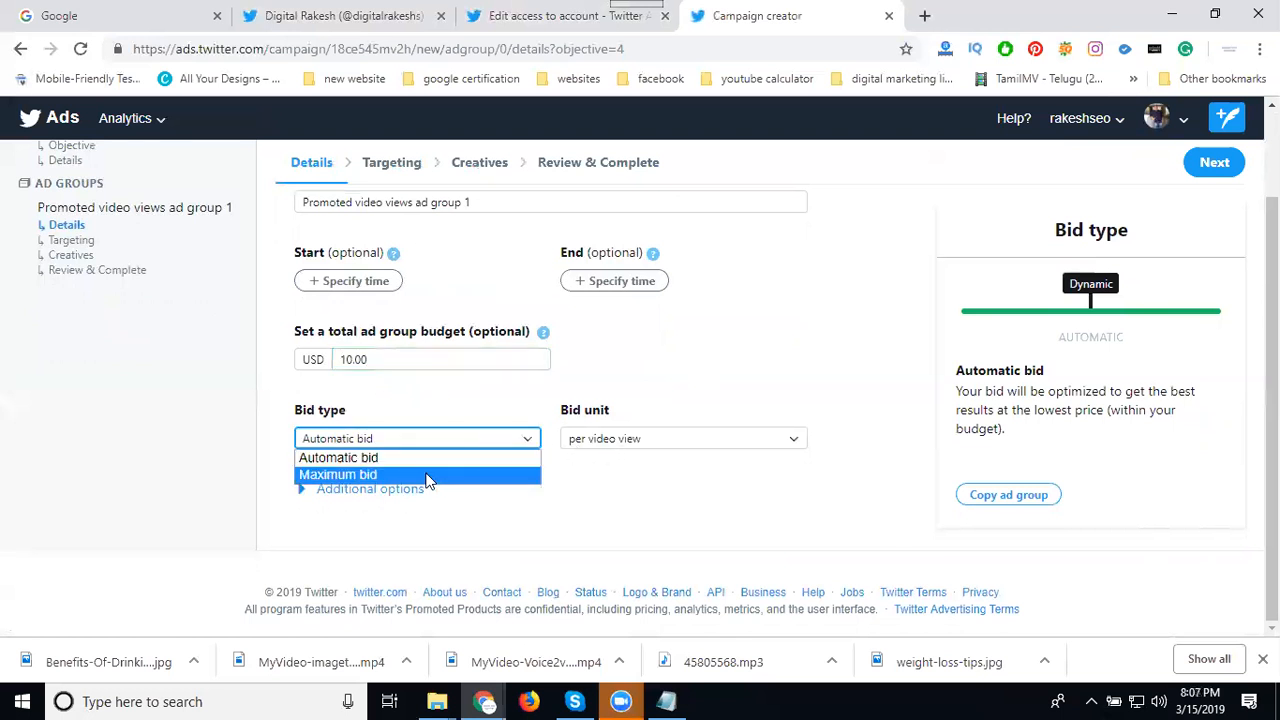
click(430, 475)
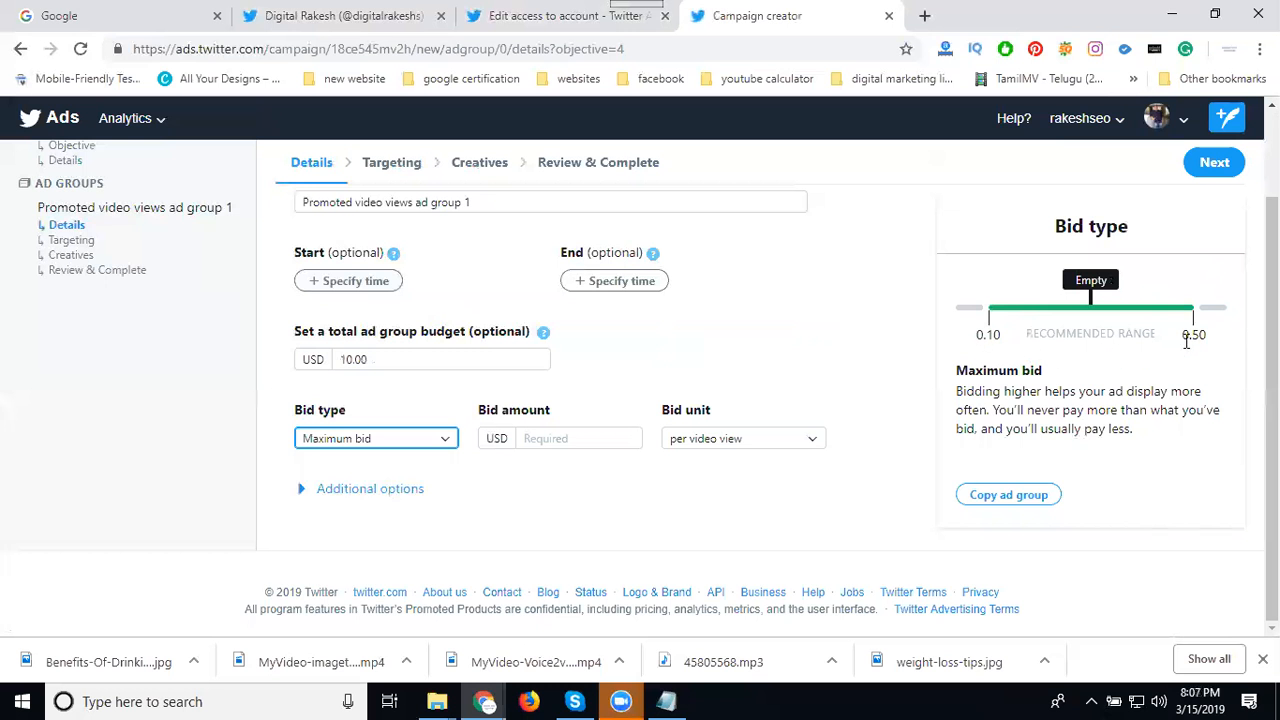
click(418, 445)
click(401, 461)
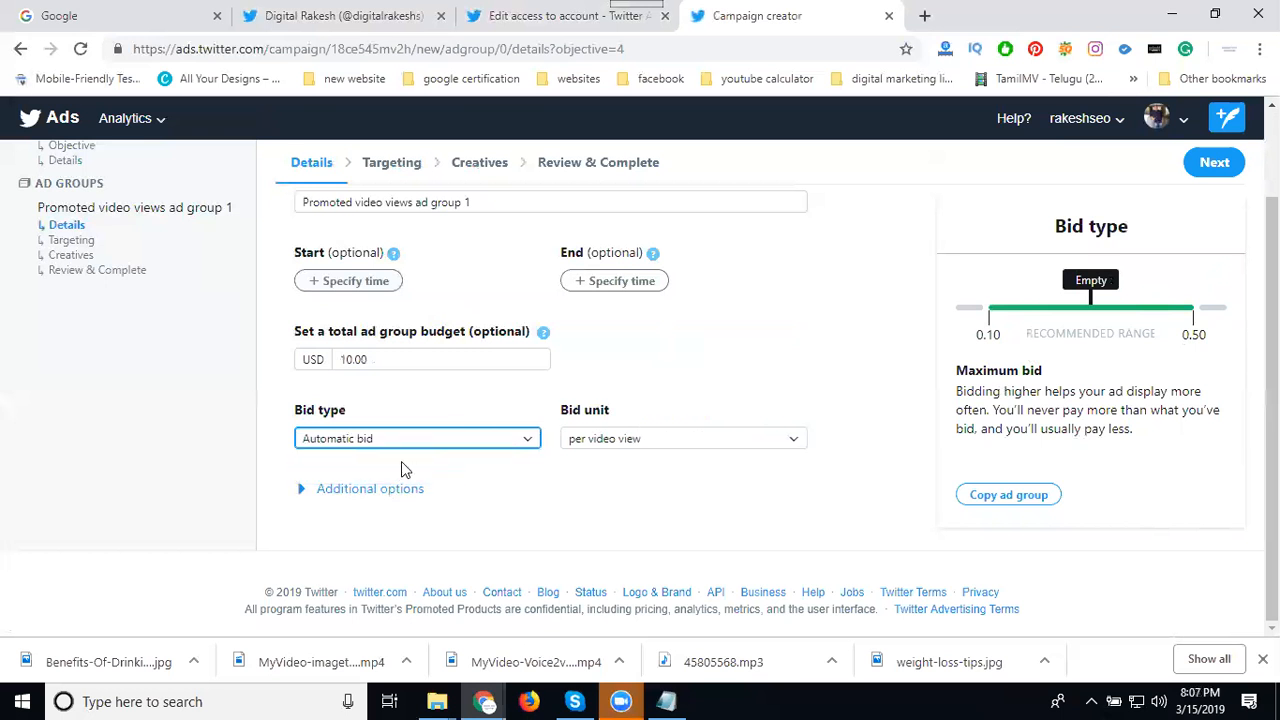
Choose per video view as the ad group's bid unit and continue to the targeting settings
click(616, 443)
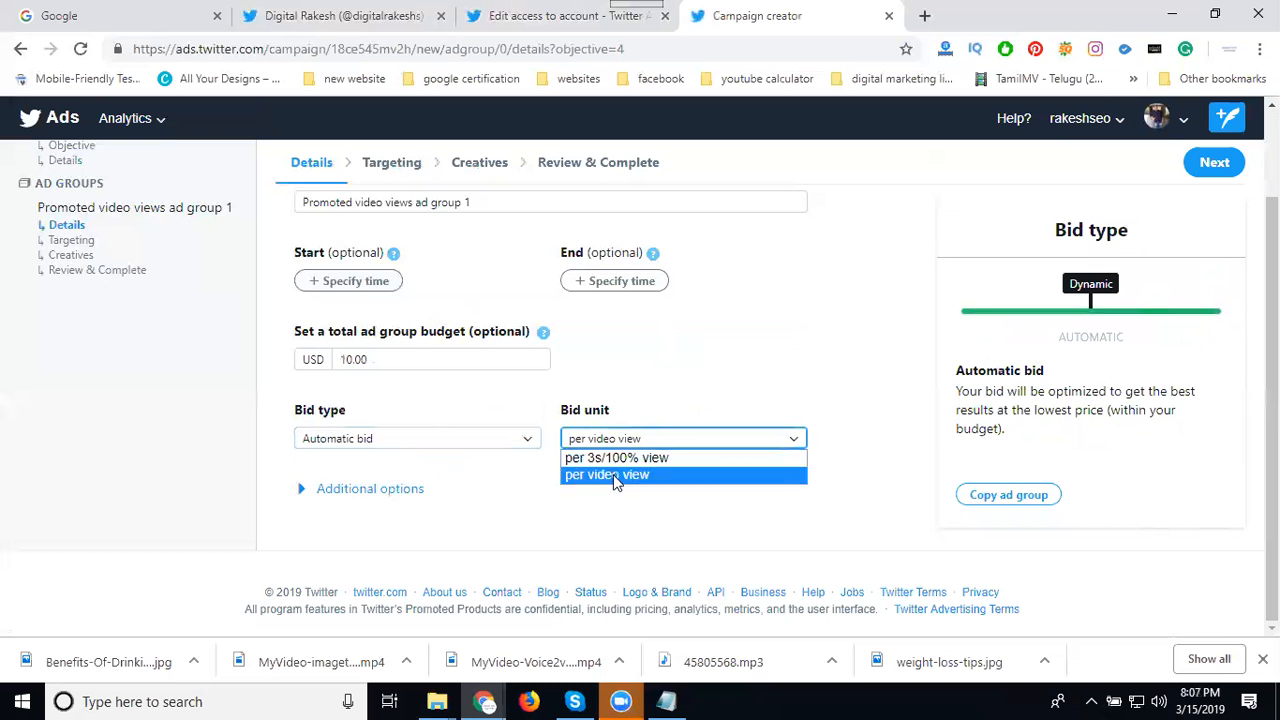
click(616, 476)
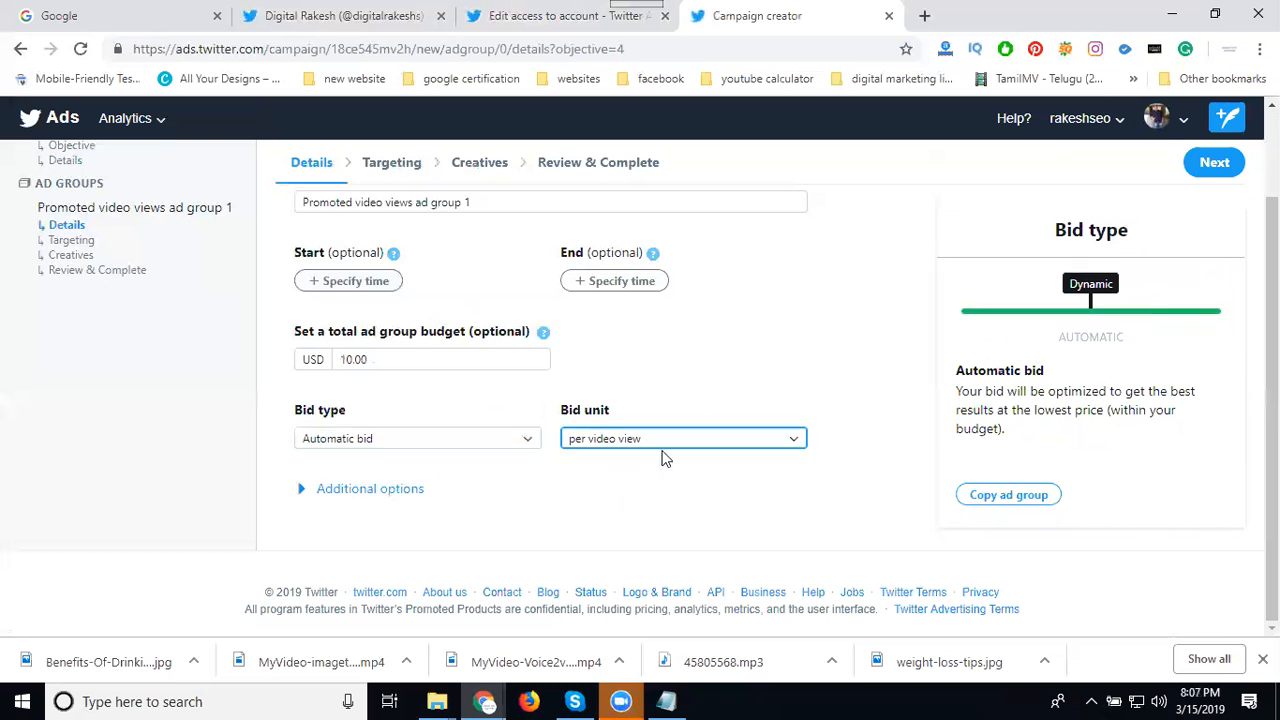
click(1213, 165)
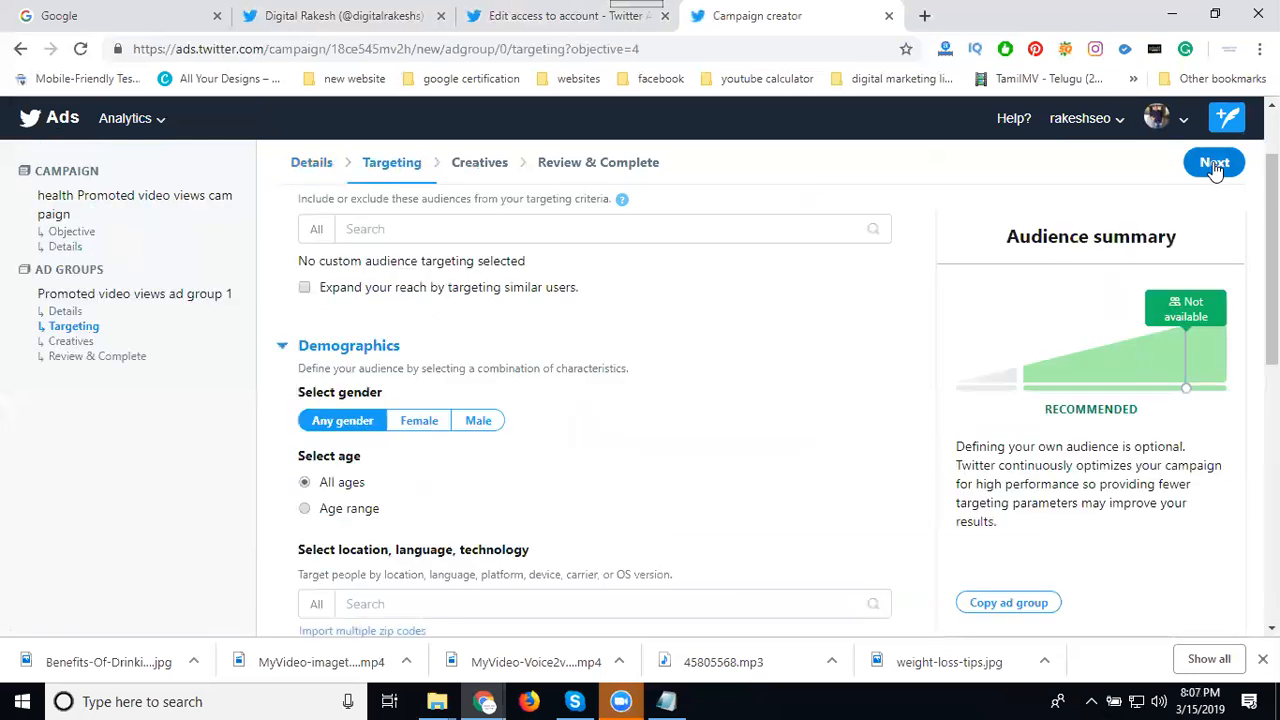
Look over the custom audience categories that can be included in or excluded from the ad group's targeting
scroll(640, 365, up, 2)
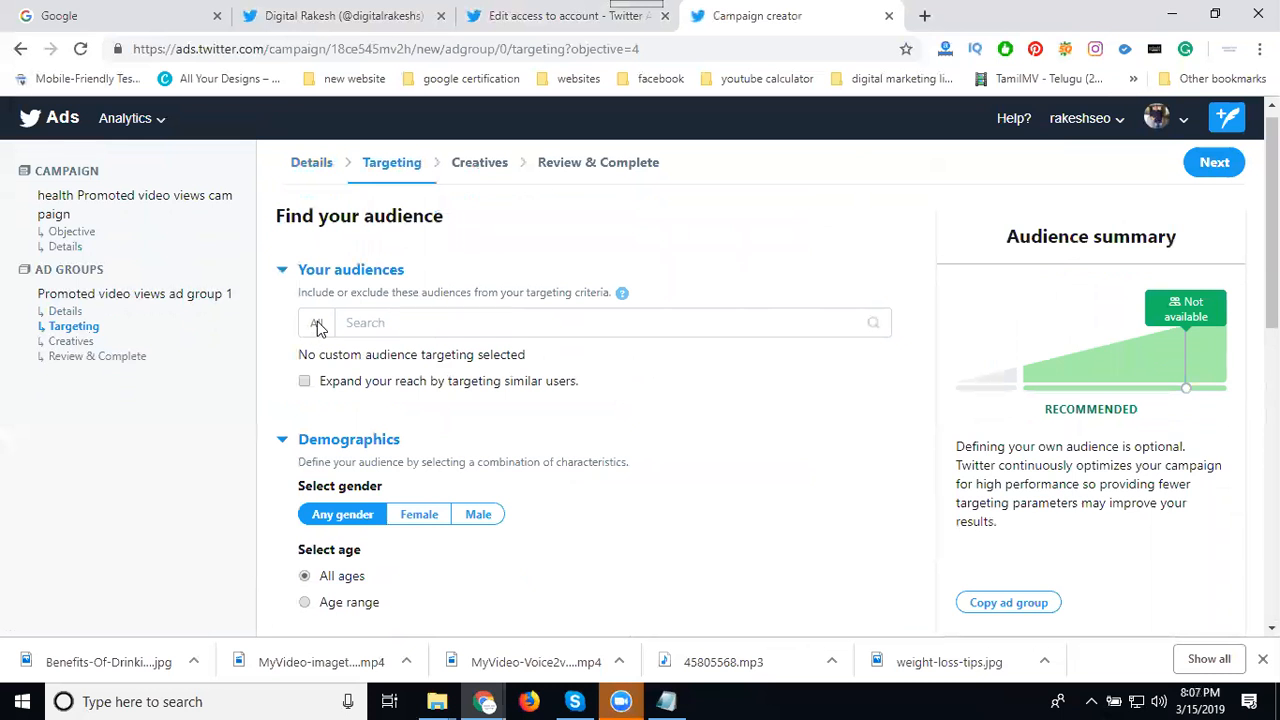
click(316, 325)
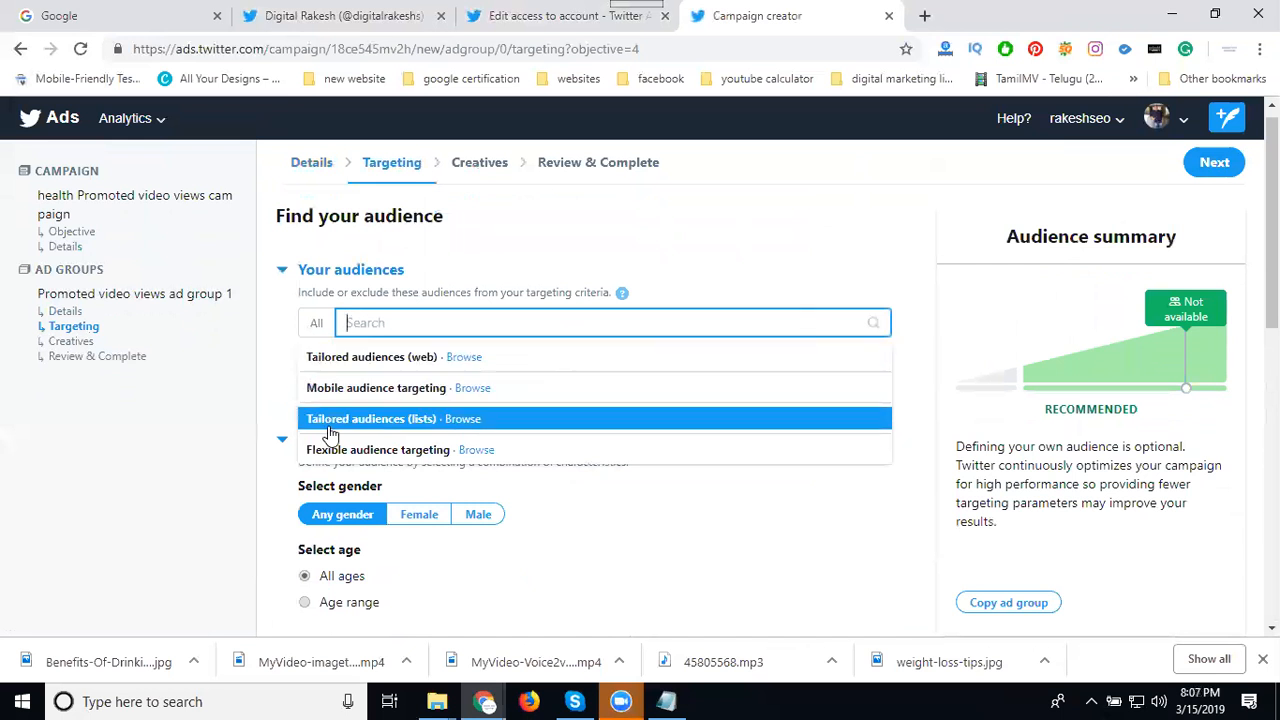
click(300, 322)
Restrict the ad group's demographic targeting to the age range 18 to 49
scroll(330, 314, down, 3)
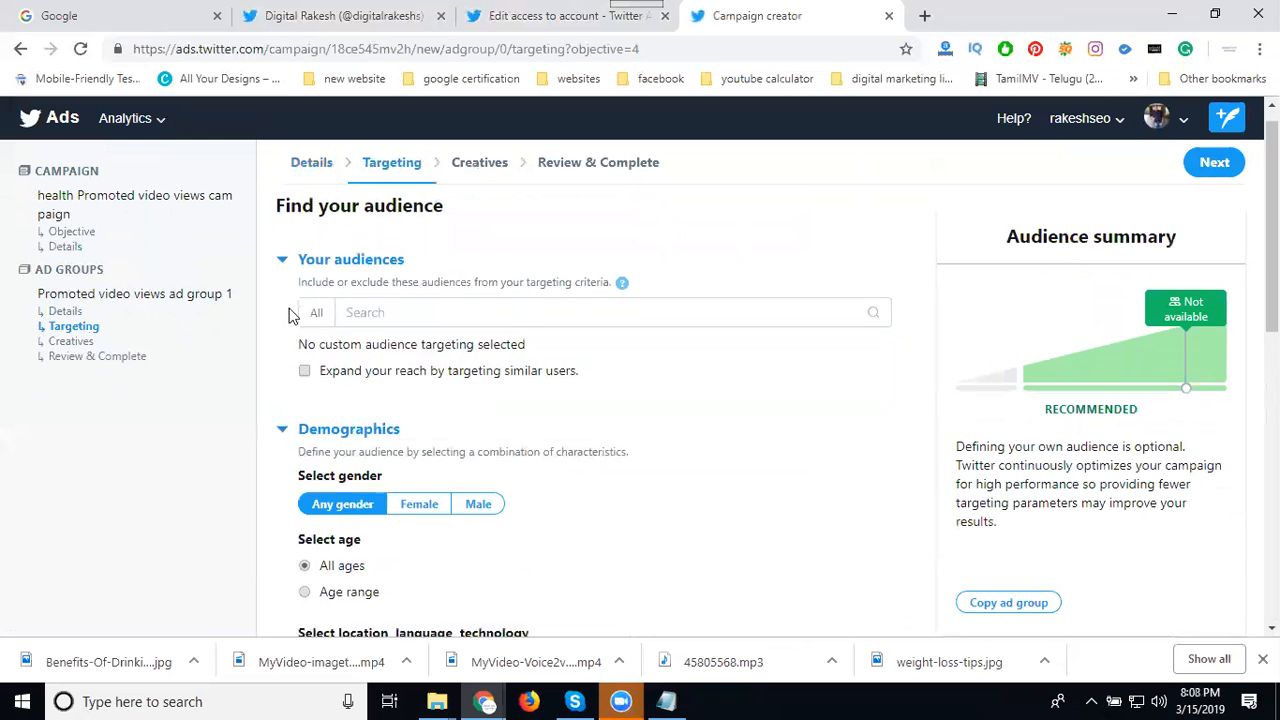
scroll(340, 258, up, 1)
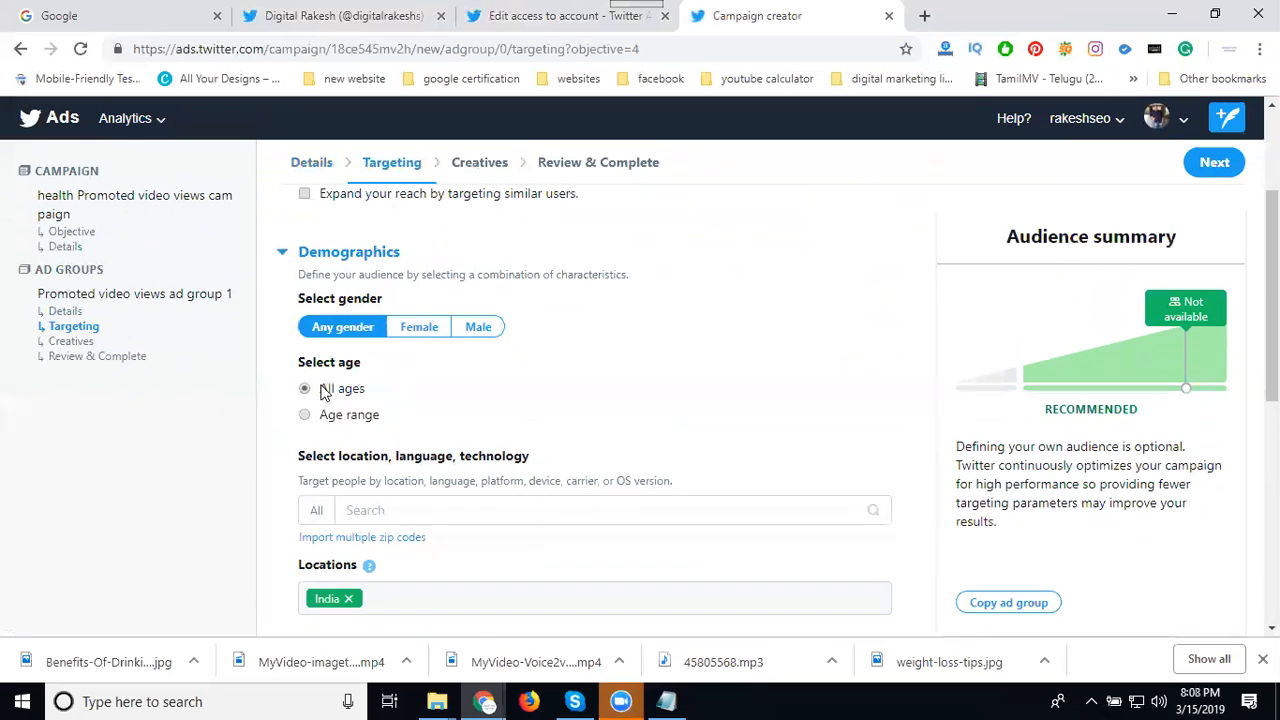
click(306, 416)
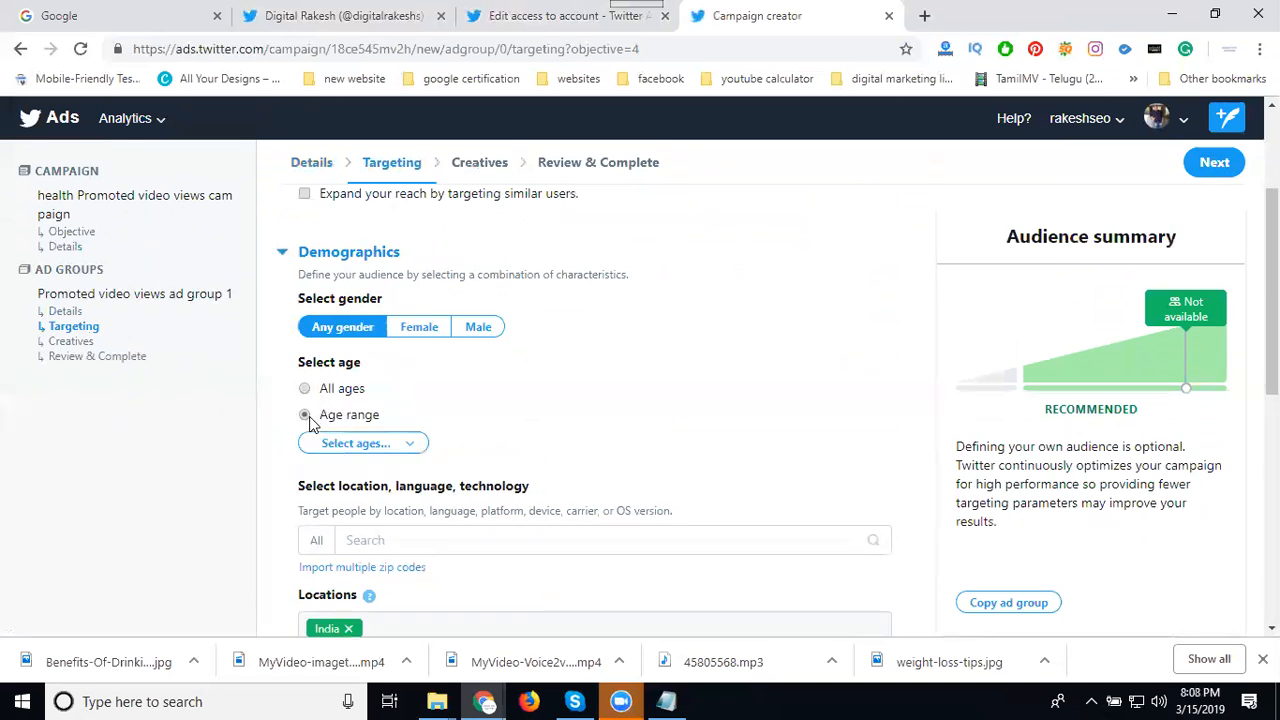
click(405, 444)
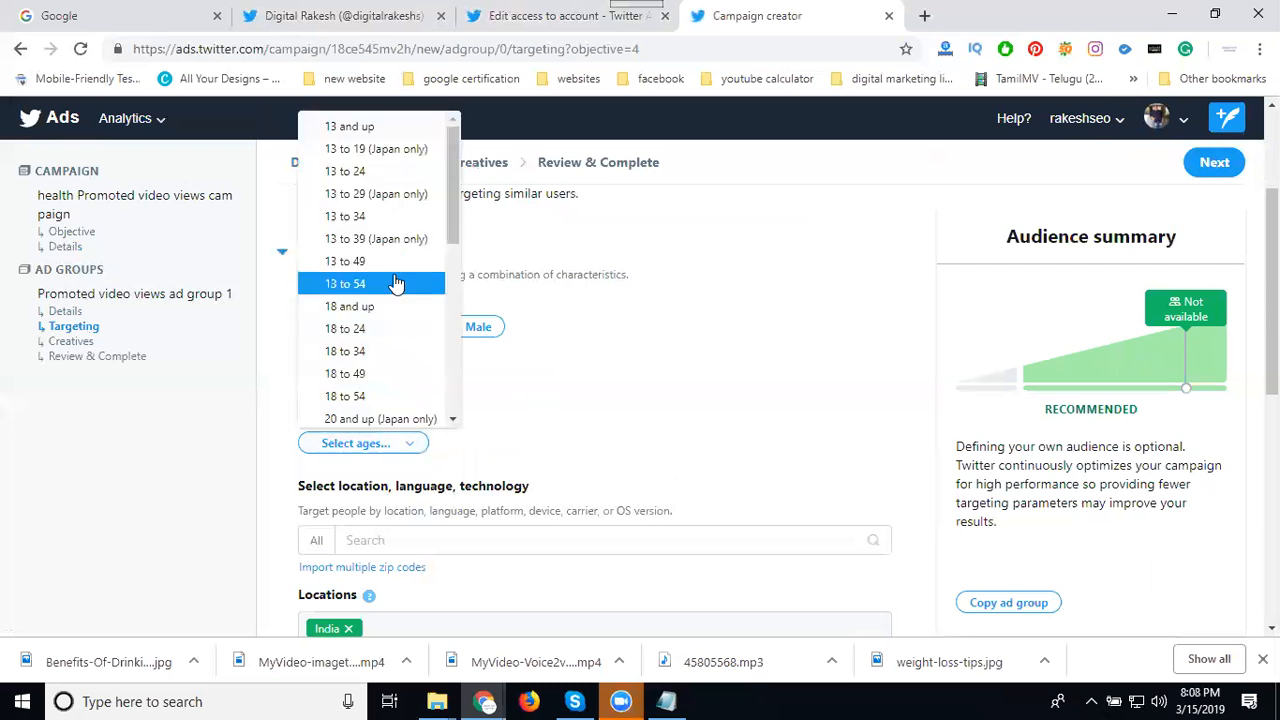
click(360, 376)
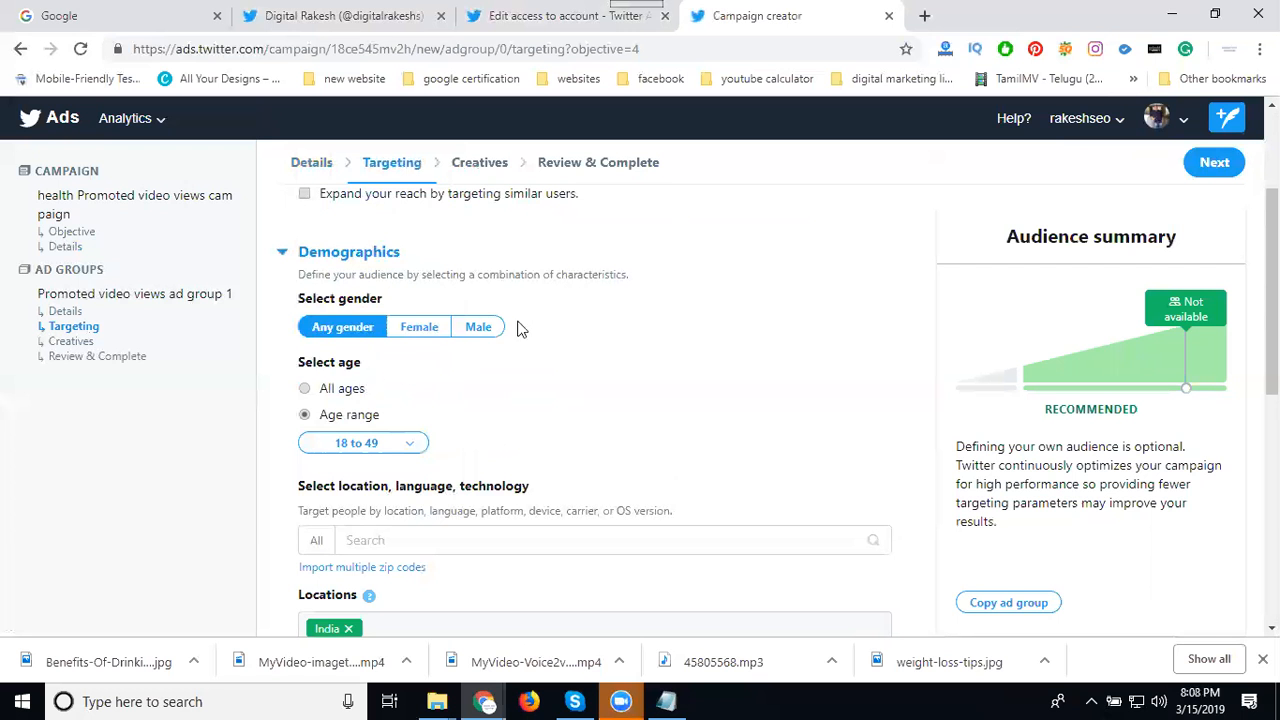
Add English as a targeted language for the ad group, and clear the language search
scroll(521, 318, down, 2)
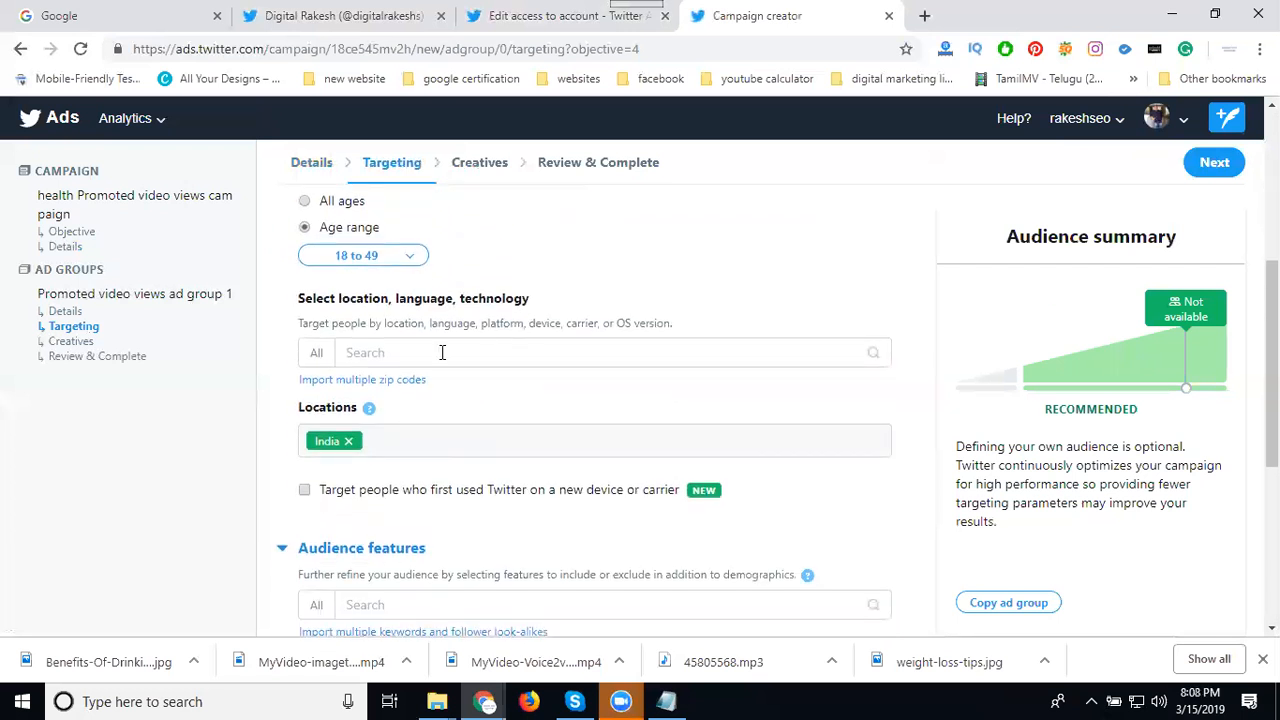
click(315, 357)
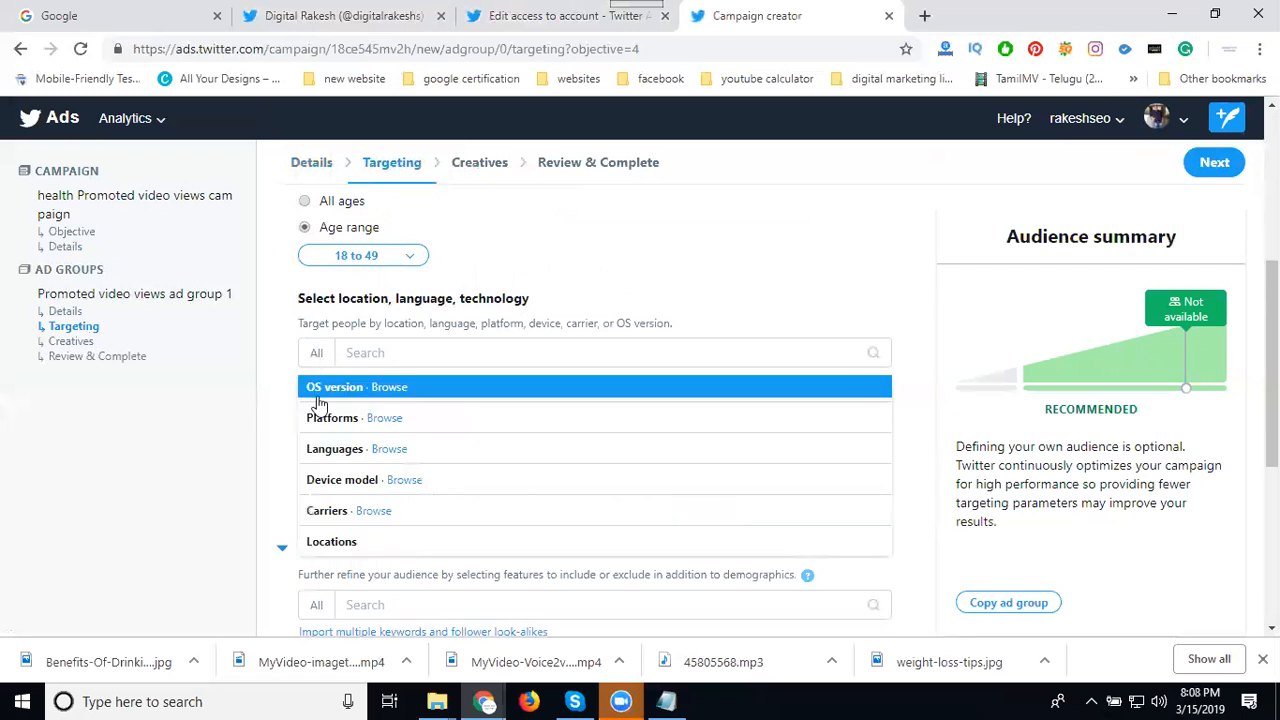
click(356, 452)
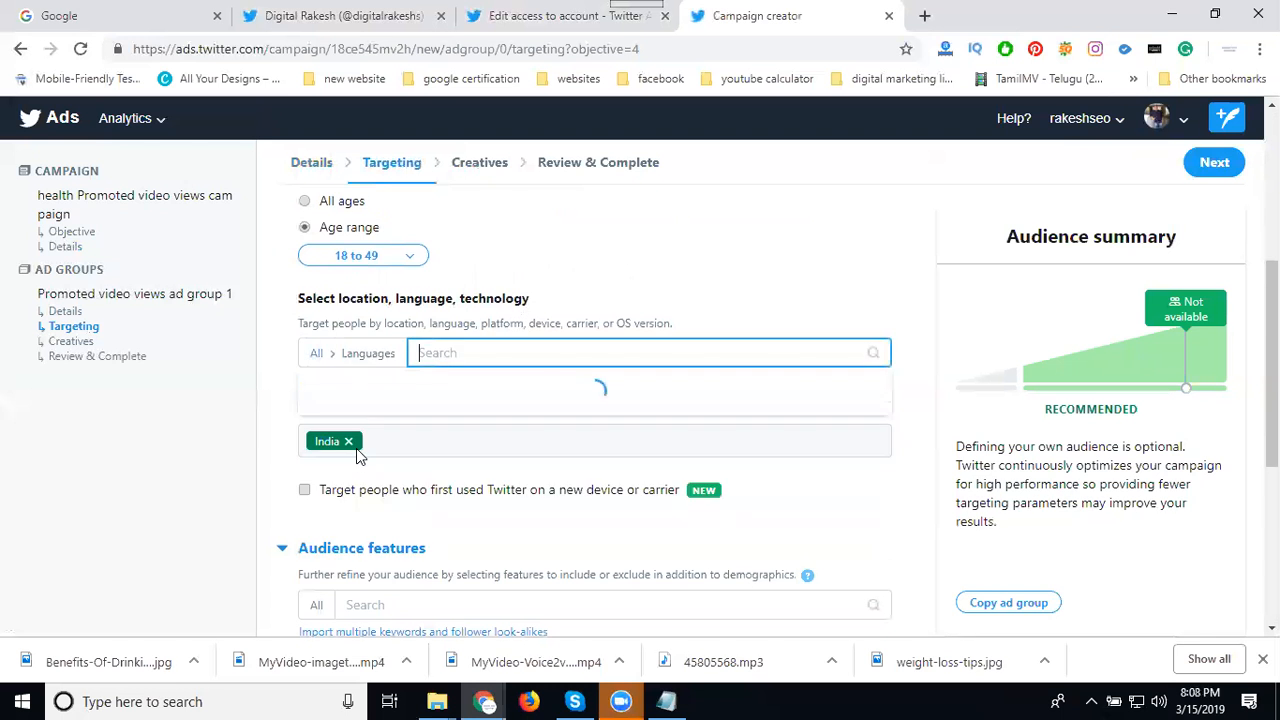
text(eng)
click(872, 409)
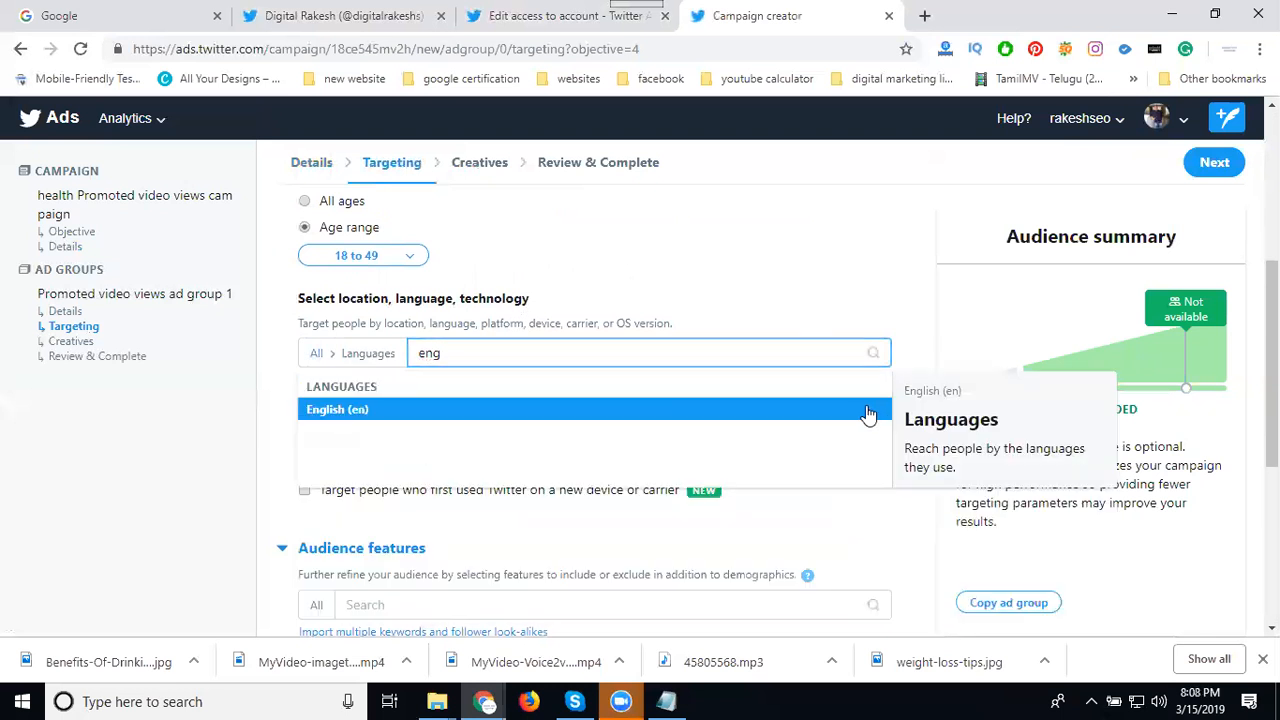
double_click(428, 352)
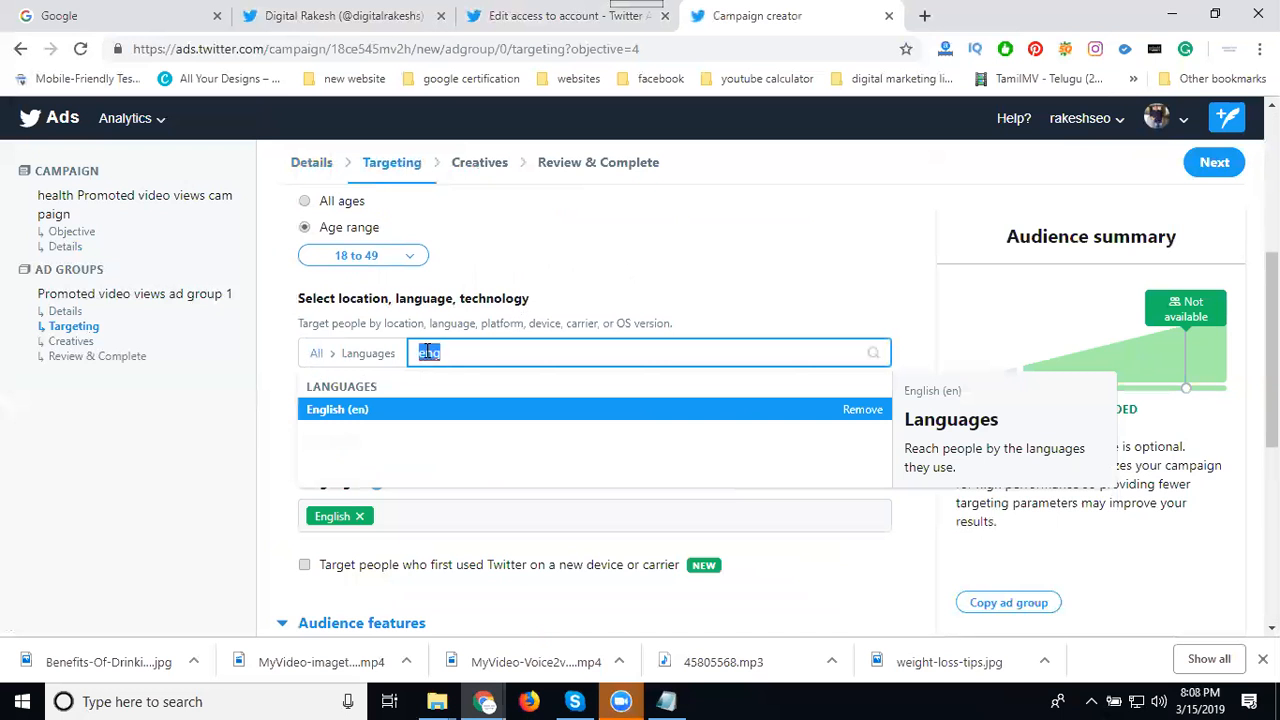
key(BackSpace)
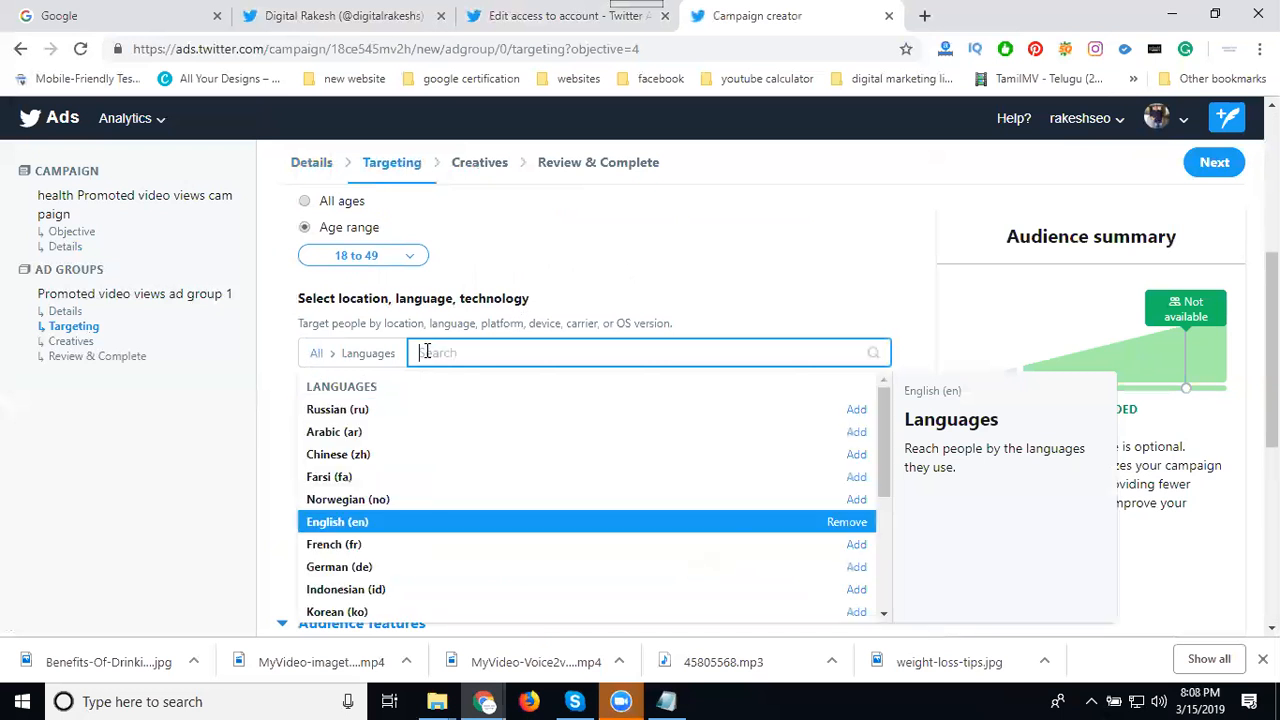
Search the device model targeting options for "apple", clear the search, and browse the list of models
click(314, 354)
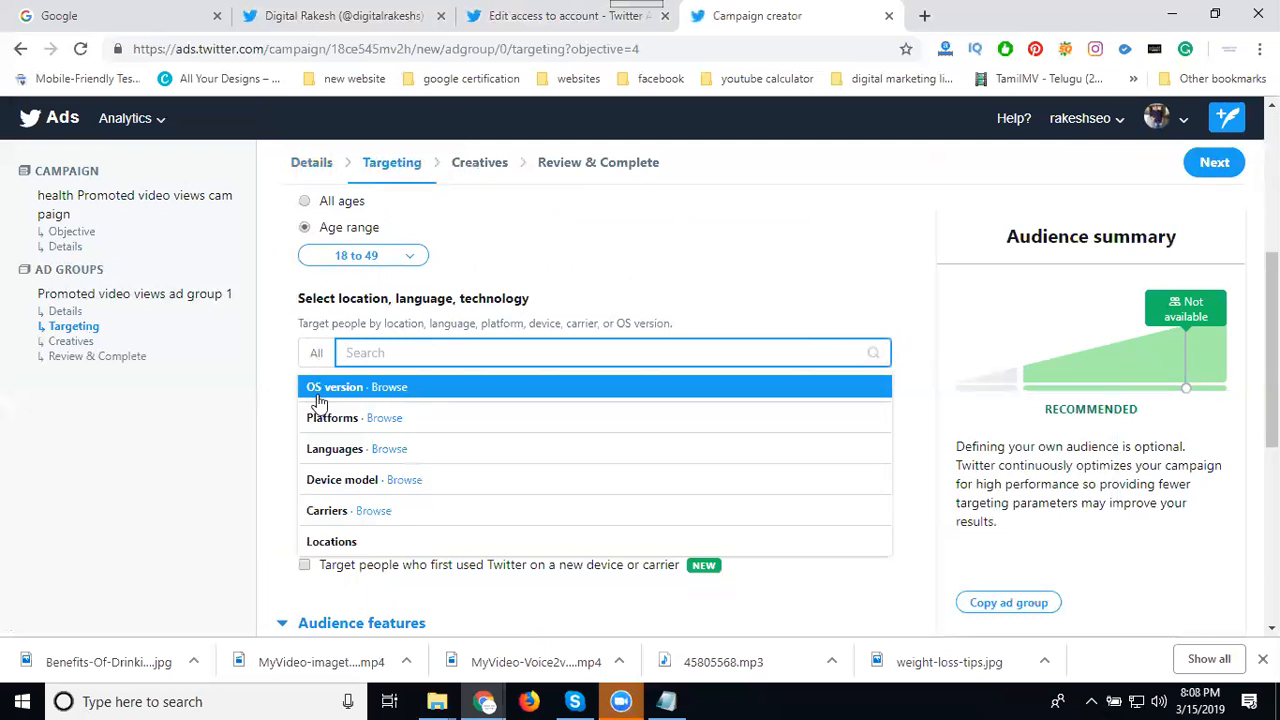
click(332, 481)
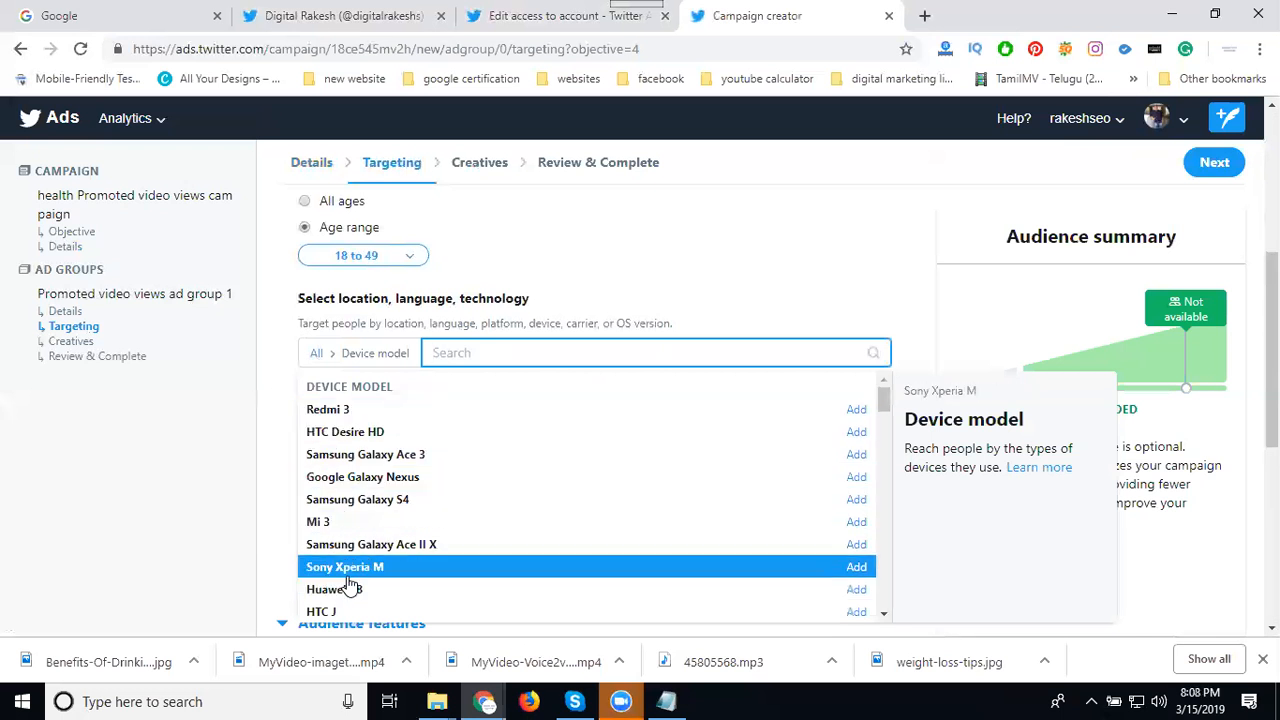
text(apple)
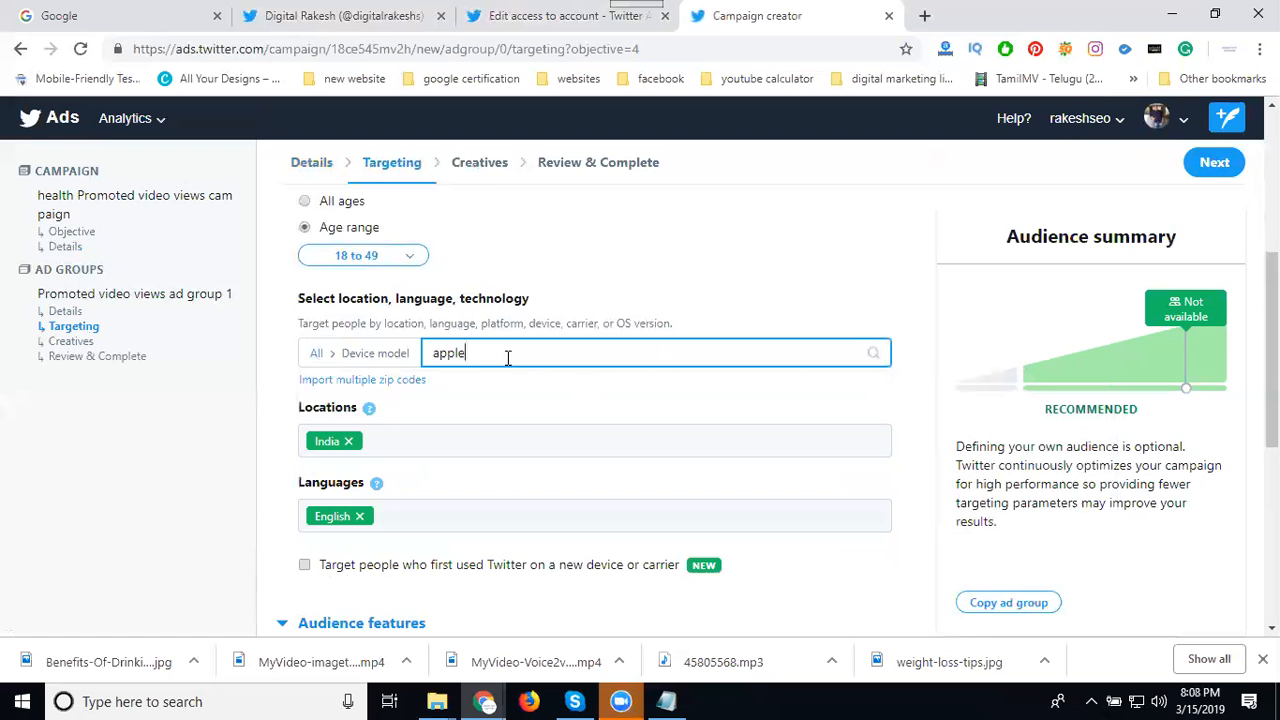
key(ctrl+a)
key(BackSpace)
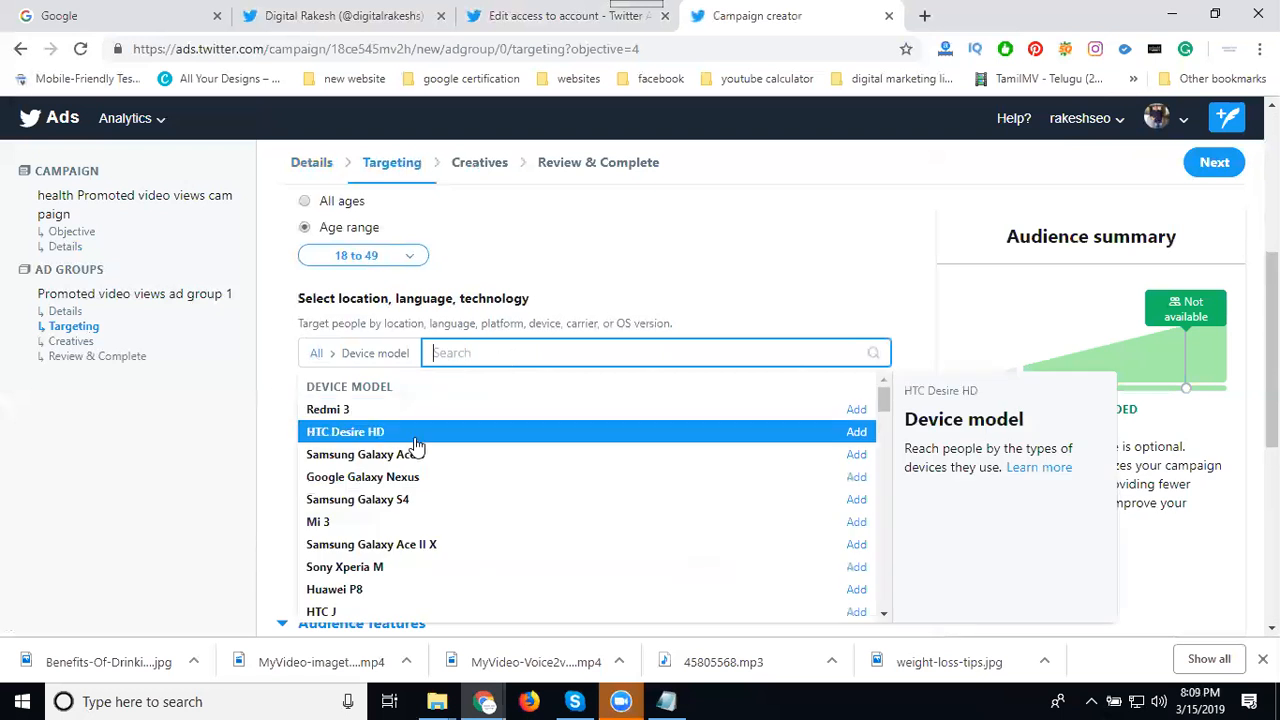
scroll(415, 447, down, 2)
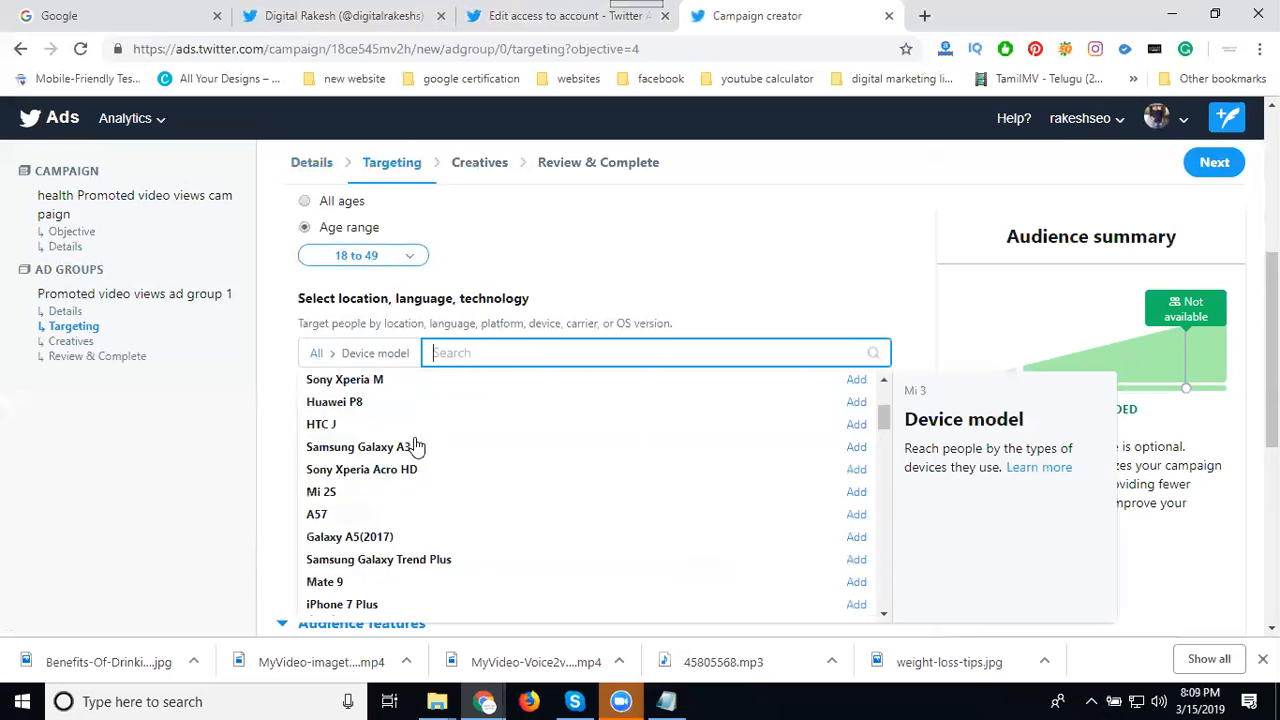
scroll(415, 447, down, 1)
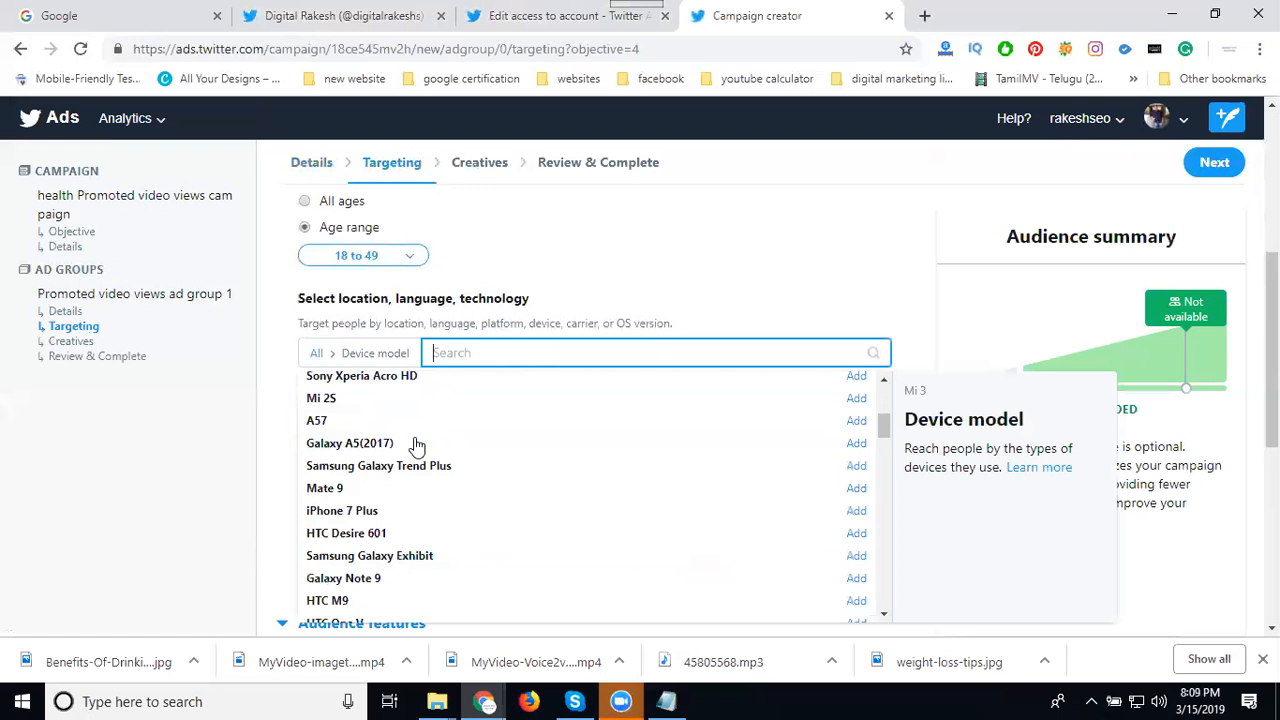
scroll(417, 446, down, 1)
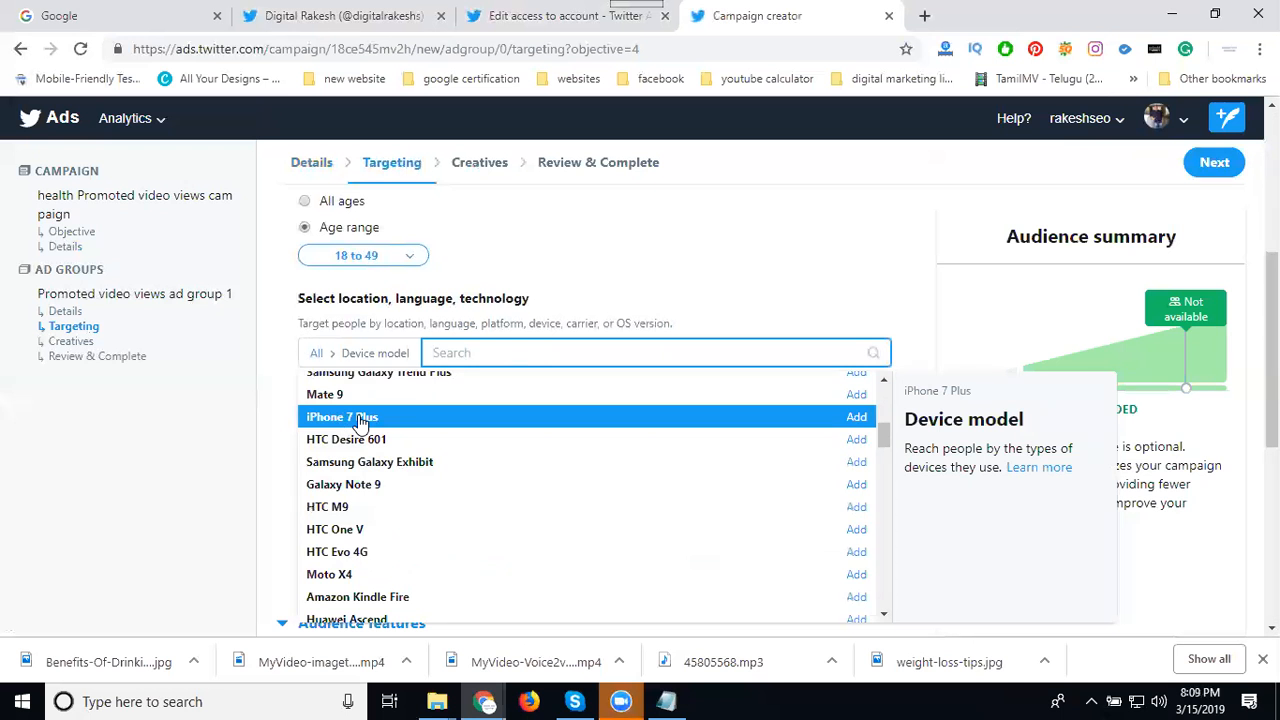
Examine the OS version and platform targeting options, and close the list without adding any
click(315, 354)
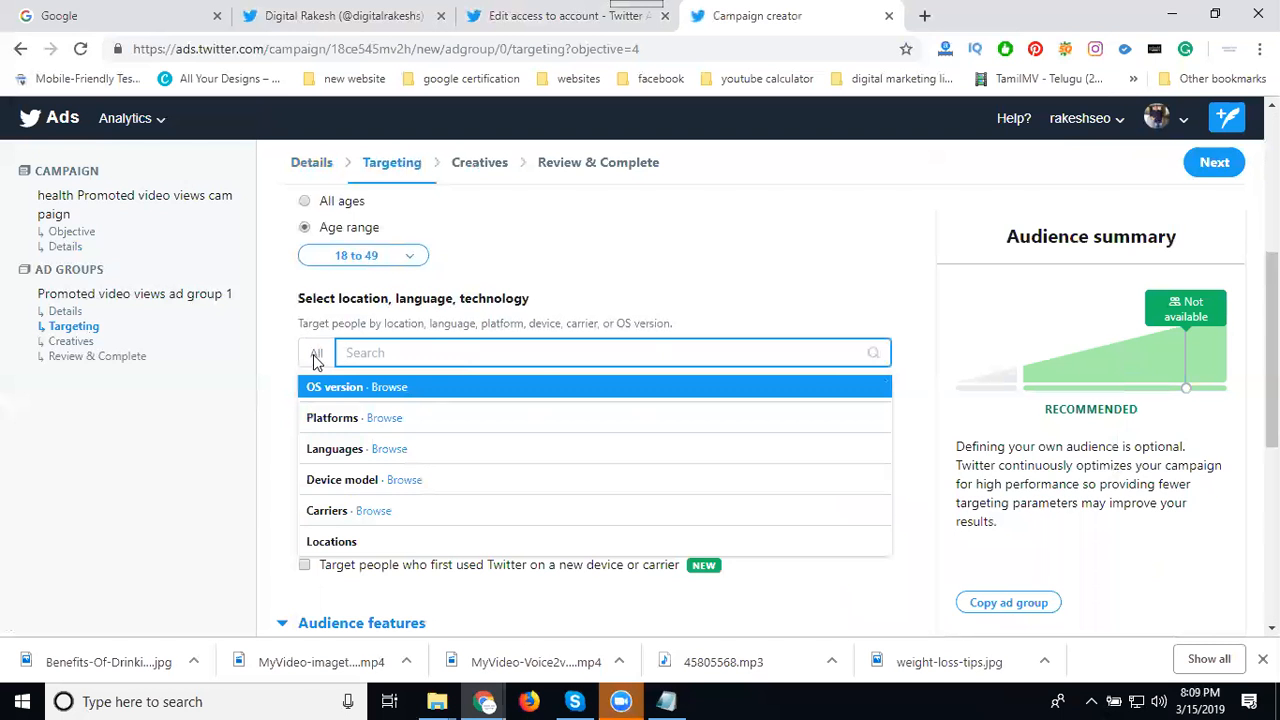
click(325, 392)
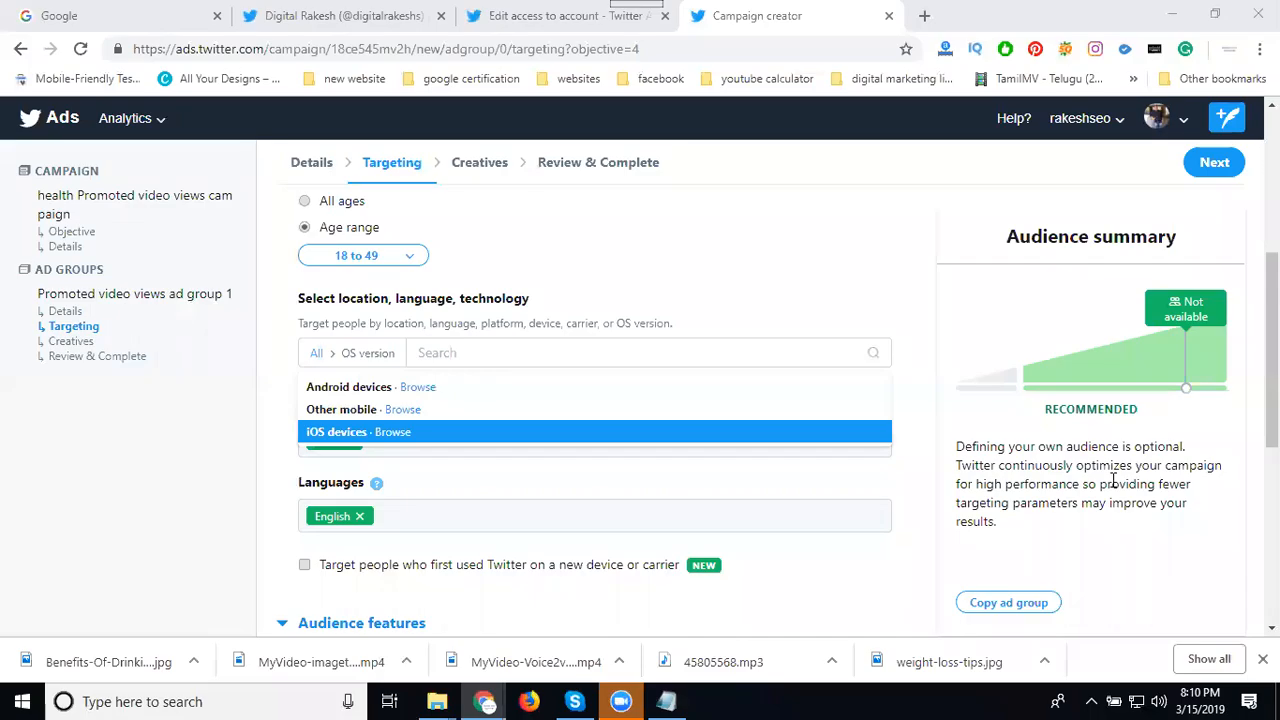
click(318, 353)
click(336, 421)
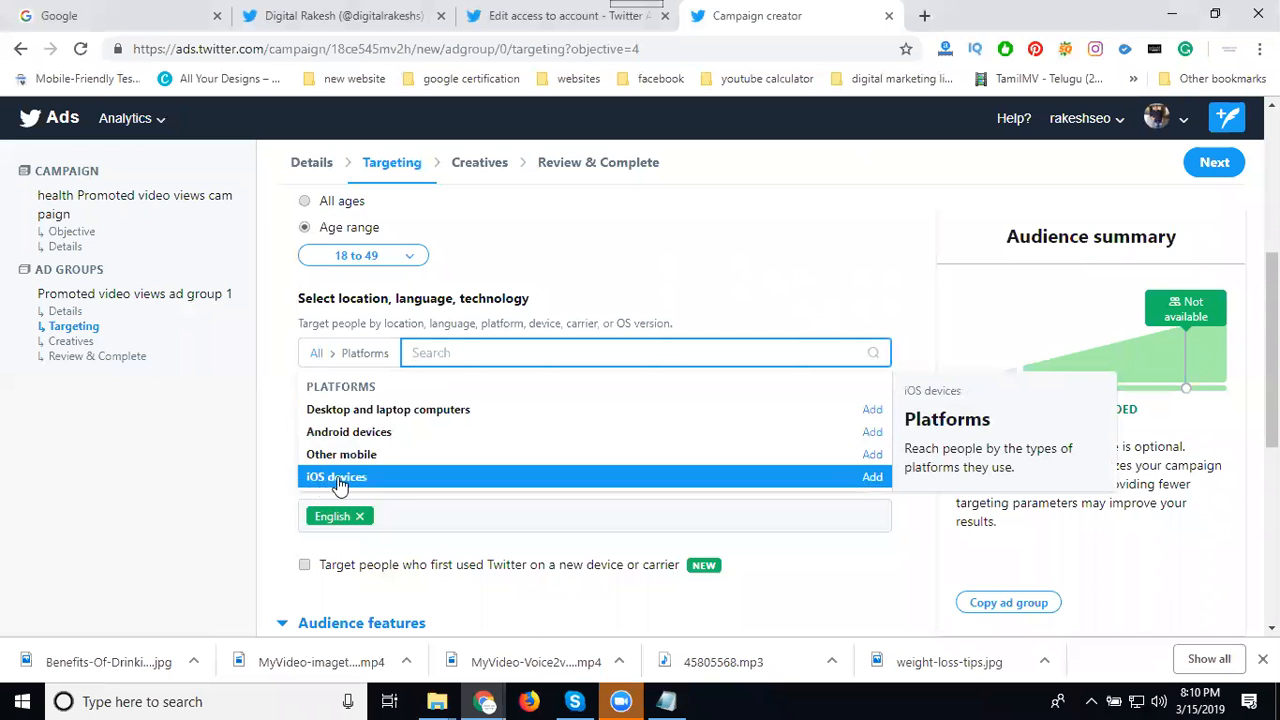
click(313, 355)
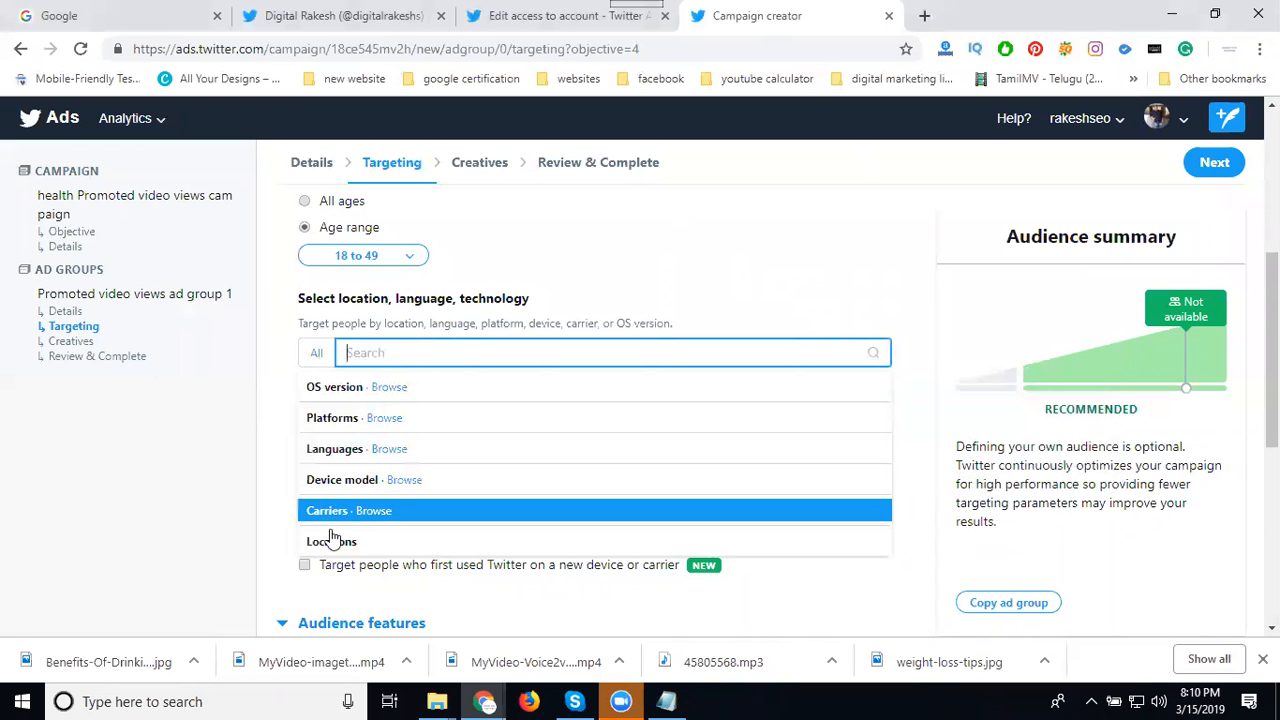
click(266, 461)
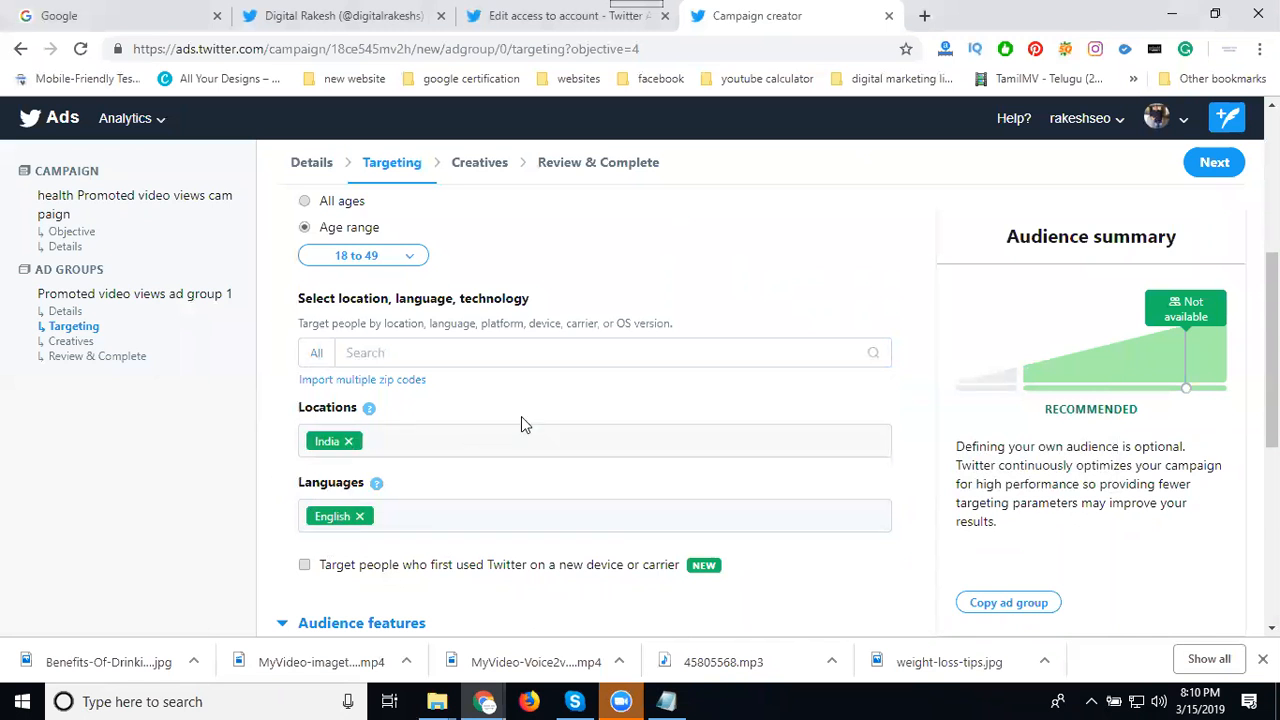
Add the Health interest "Health news and general info" to the ad group's audience features
scroll(521, 420, down, 2)
scroll(521, 416, down, 2)
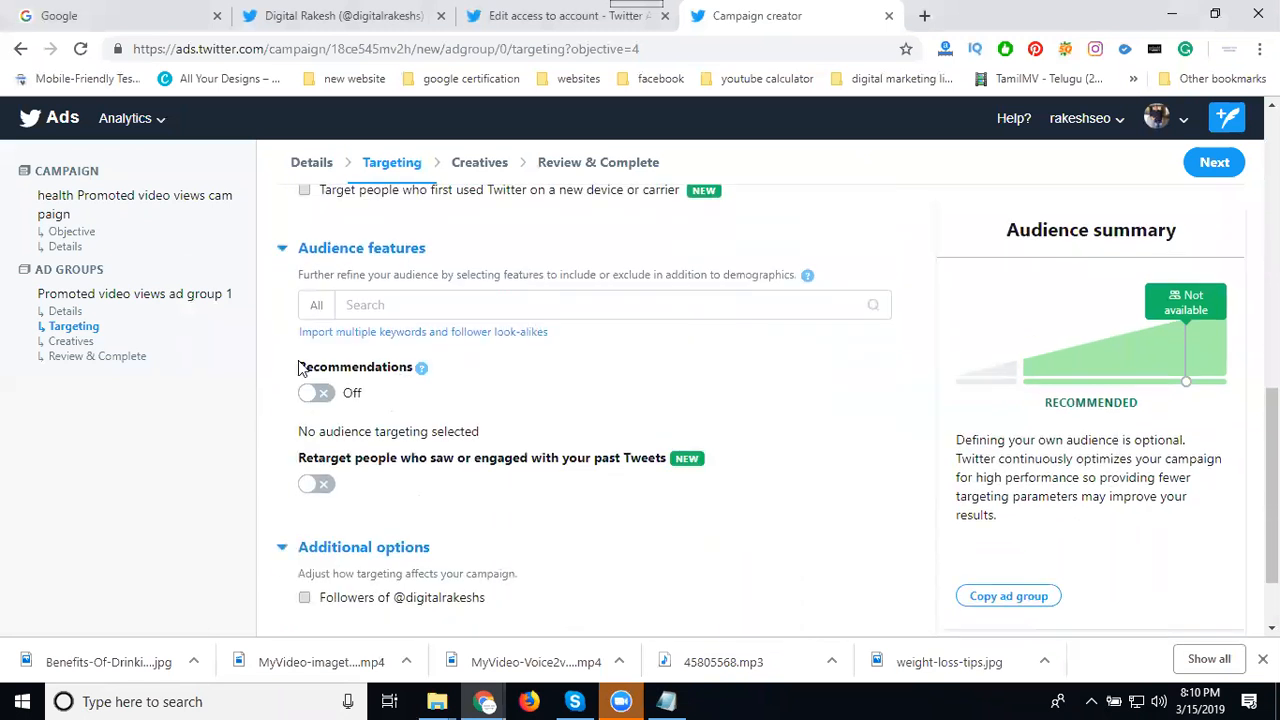
click(316, 310)
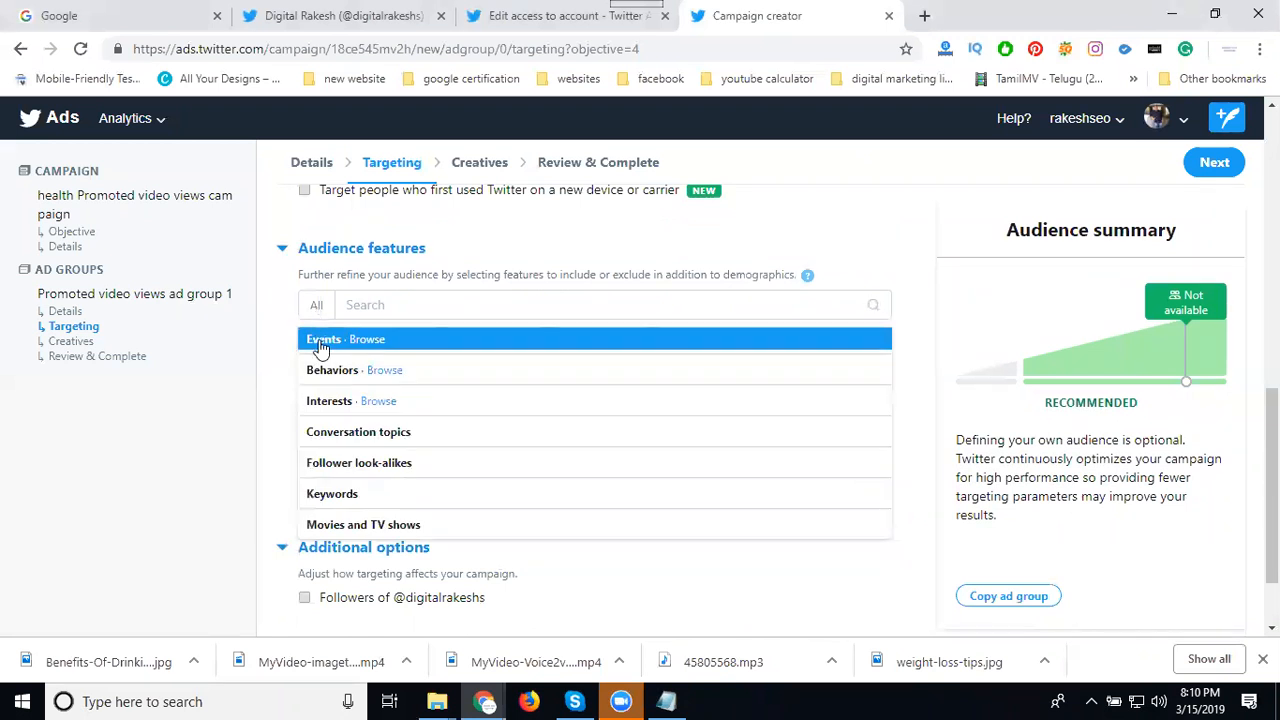
click(337, 404)
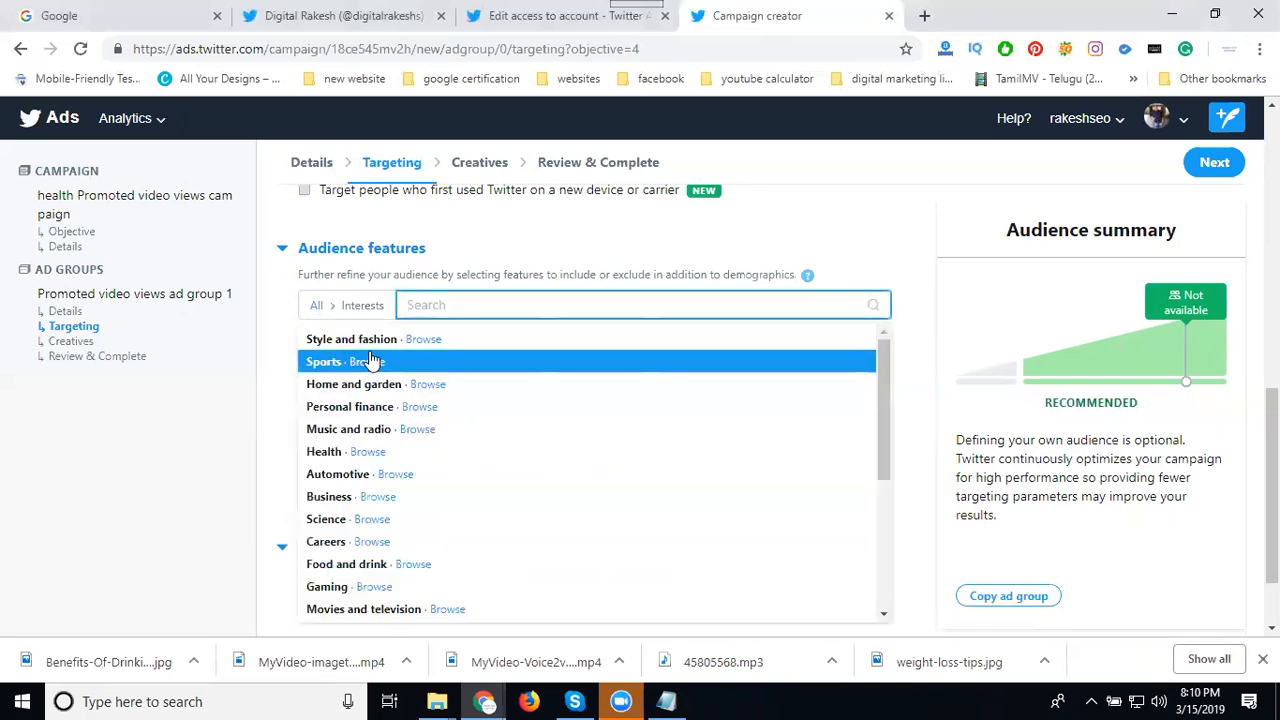
click(332, 452)
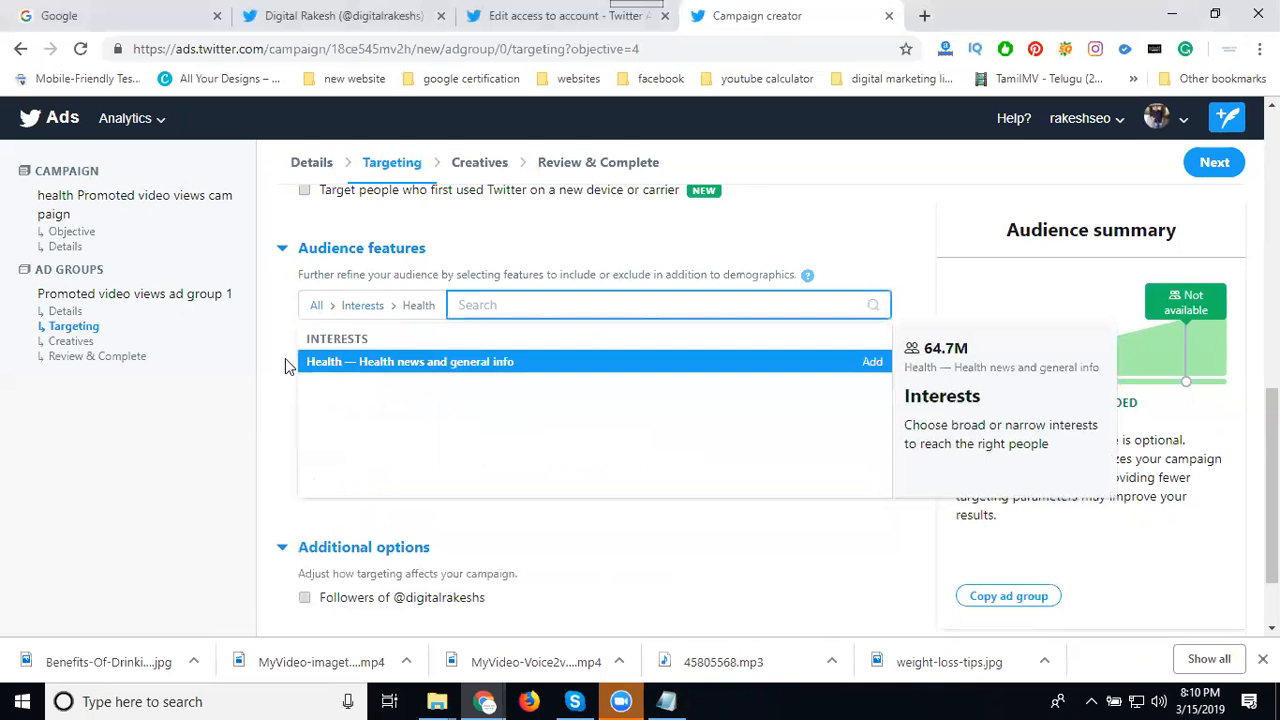
click(860, 364)
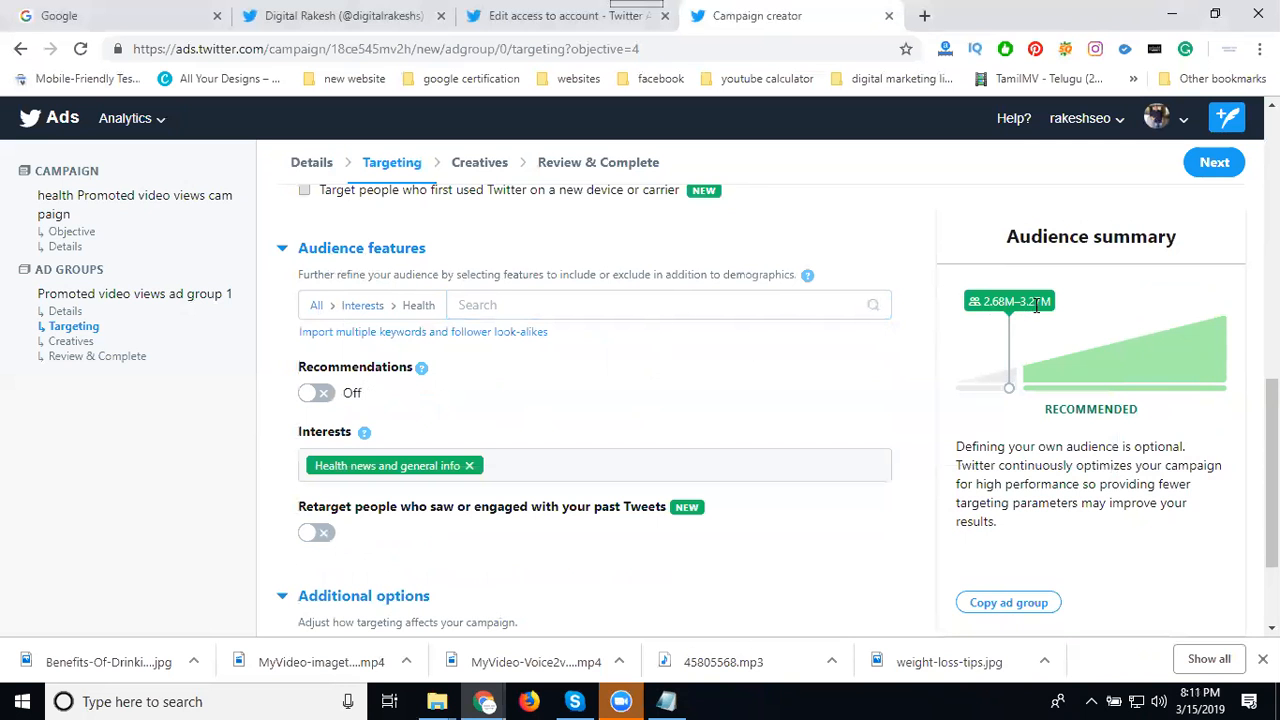
Check the overweight-reduction video Tweet on the Twitter profile, and return to the campaign's targeting settings
click(320, 15)
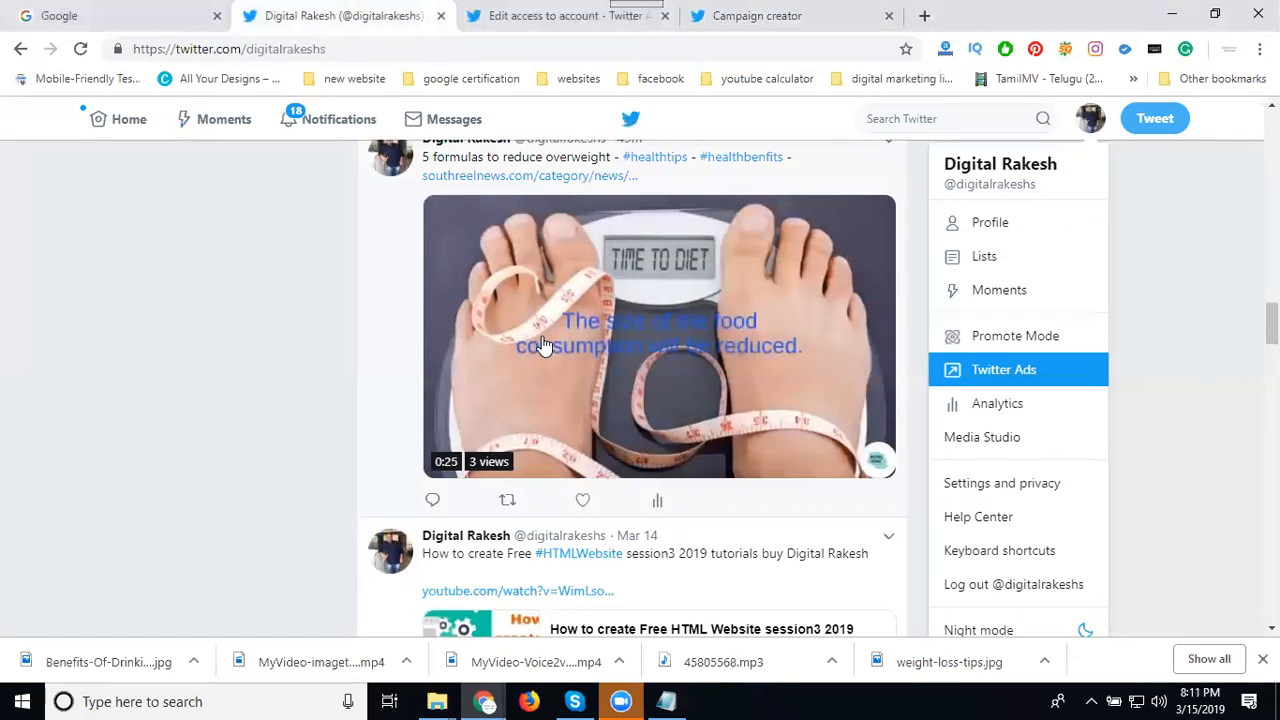
click(730, 17)
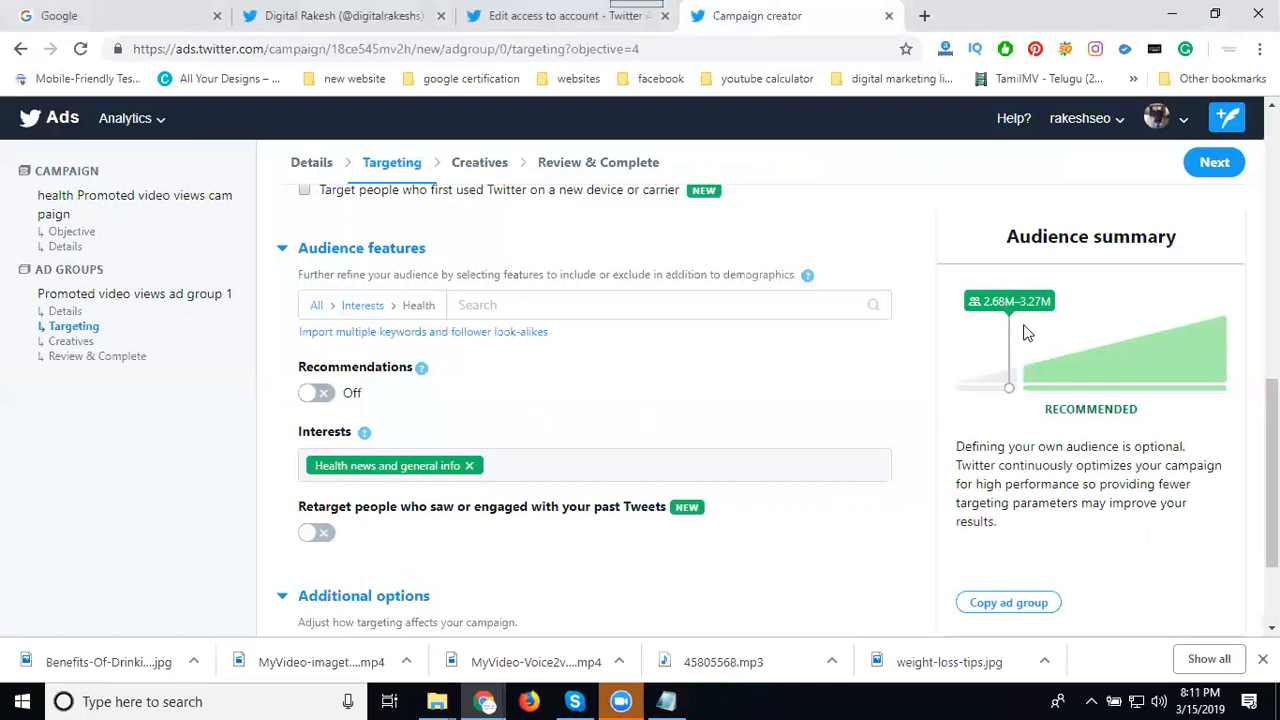
Proceed to the ad group's creatives and select the Mar 15 Tweet "5 formulas to reduce overweight" for promotion
scroll(660, 365, down, 3)
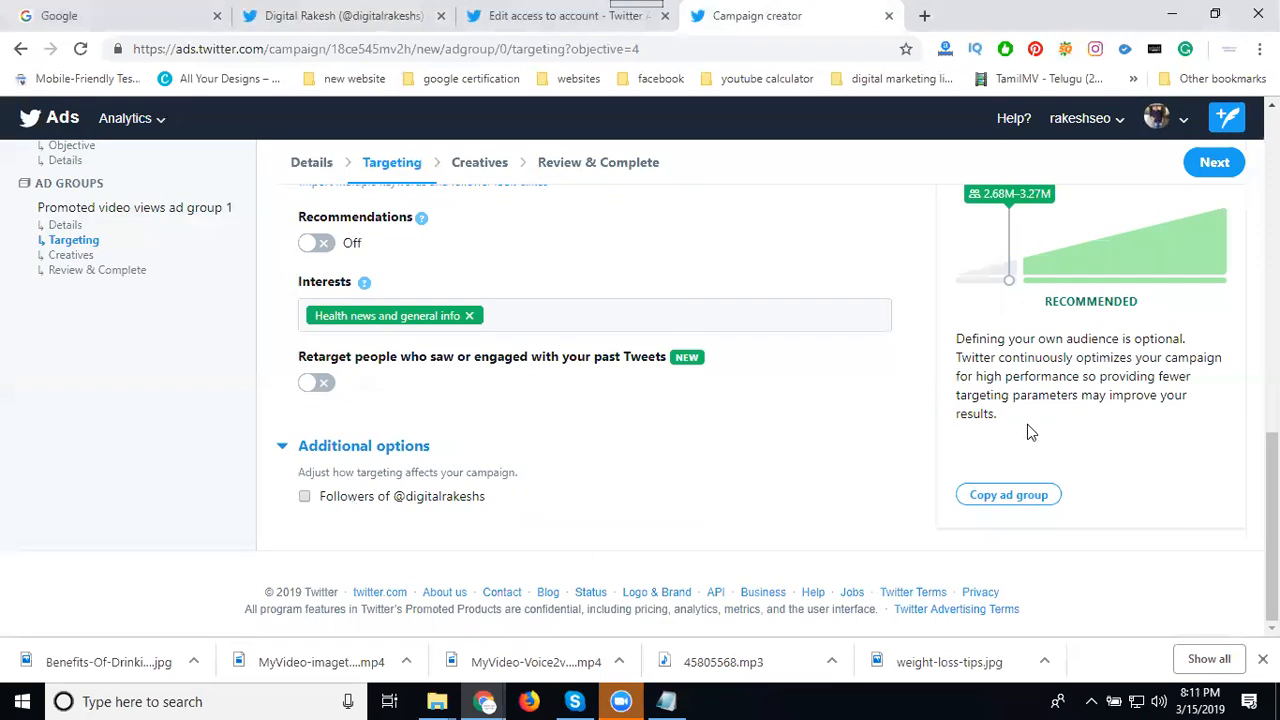
click(1205, 168)
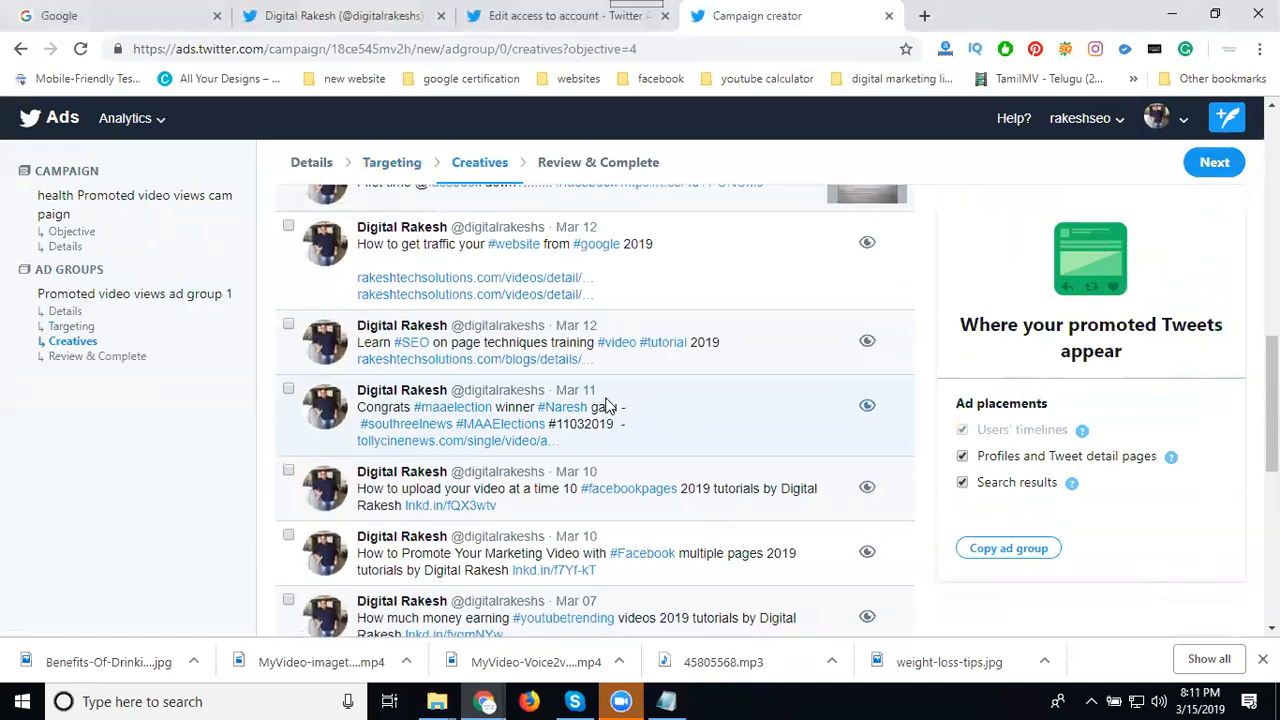
scroll(605, 405, up, 3)
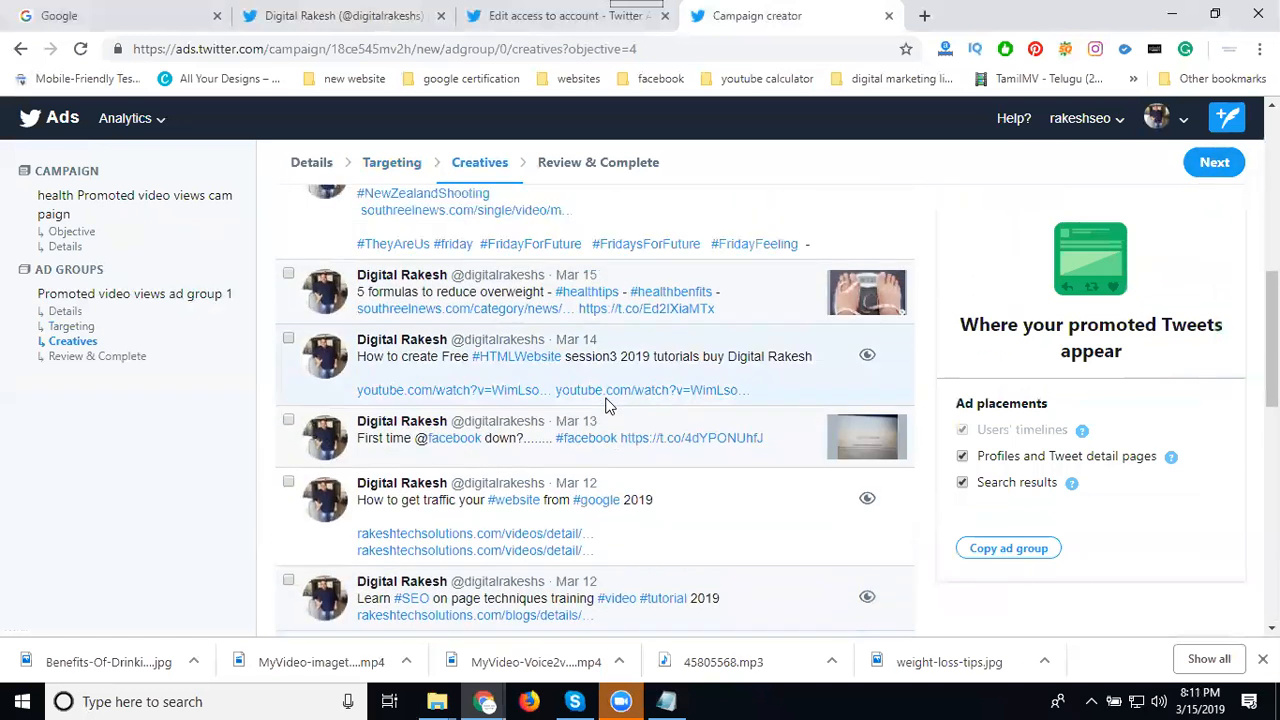
click(287, 274)
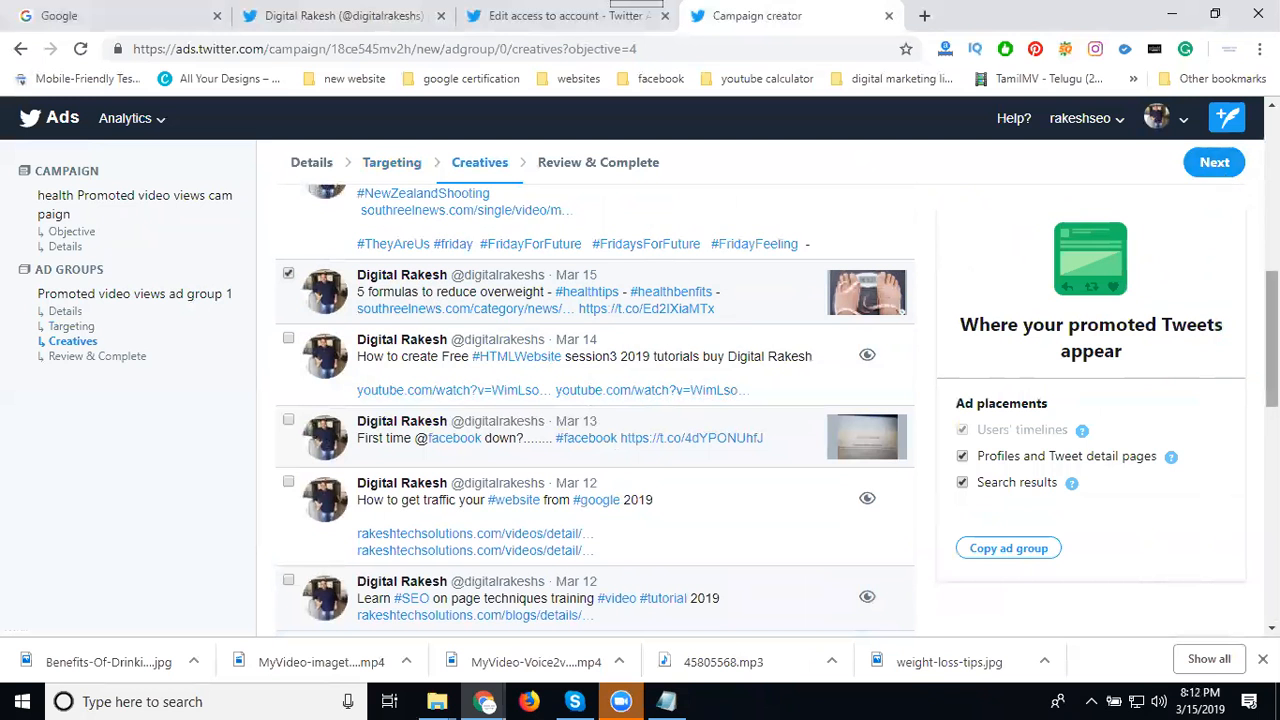
scroll(1010, 445, down, 1)
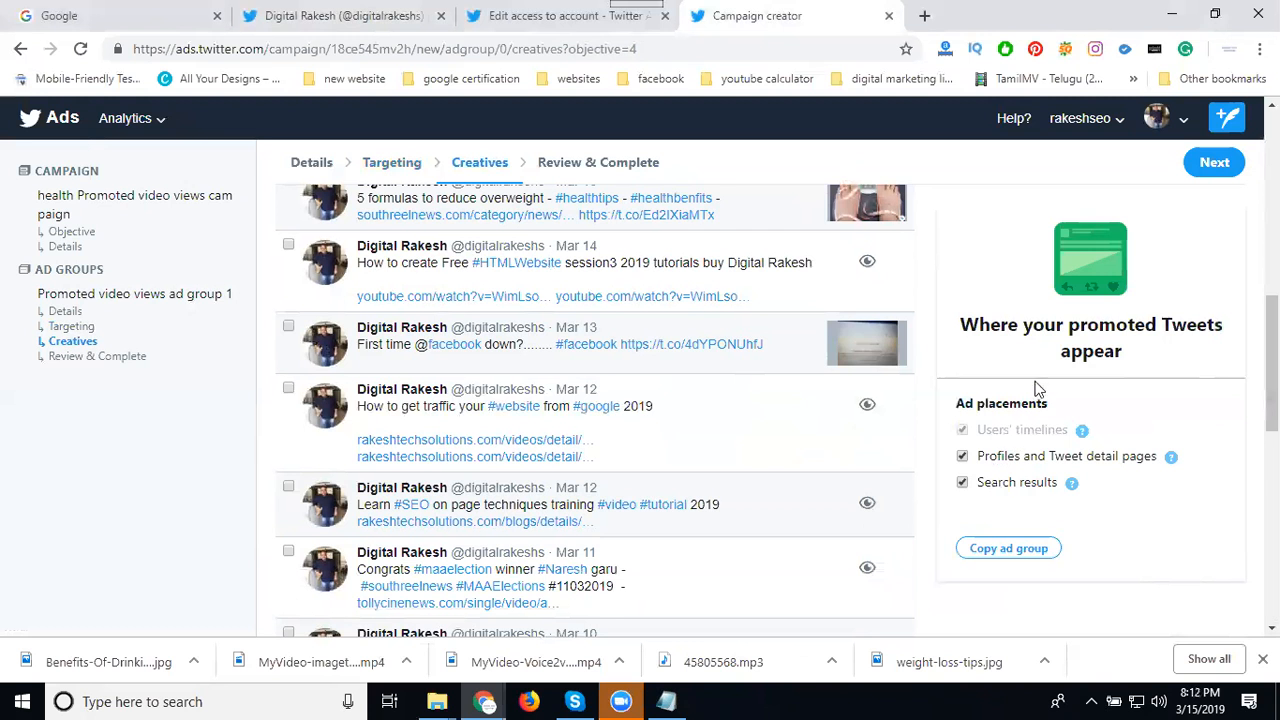
Go to the Twitter home timeline and examine the promoted label on the Google AdMob Tweet
click(348, 24)
click(101, 127)
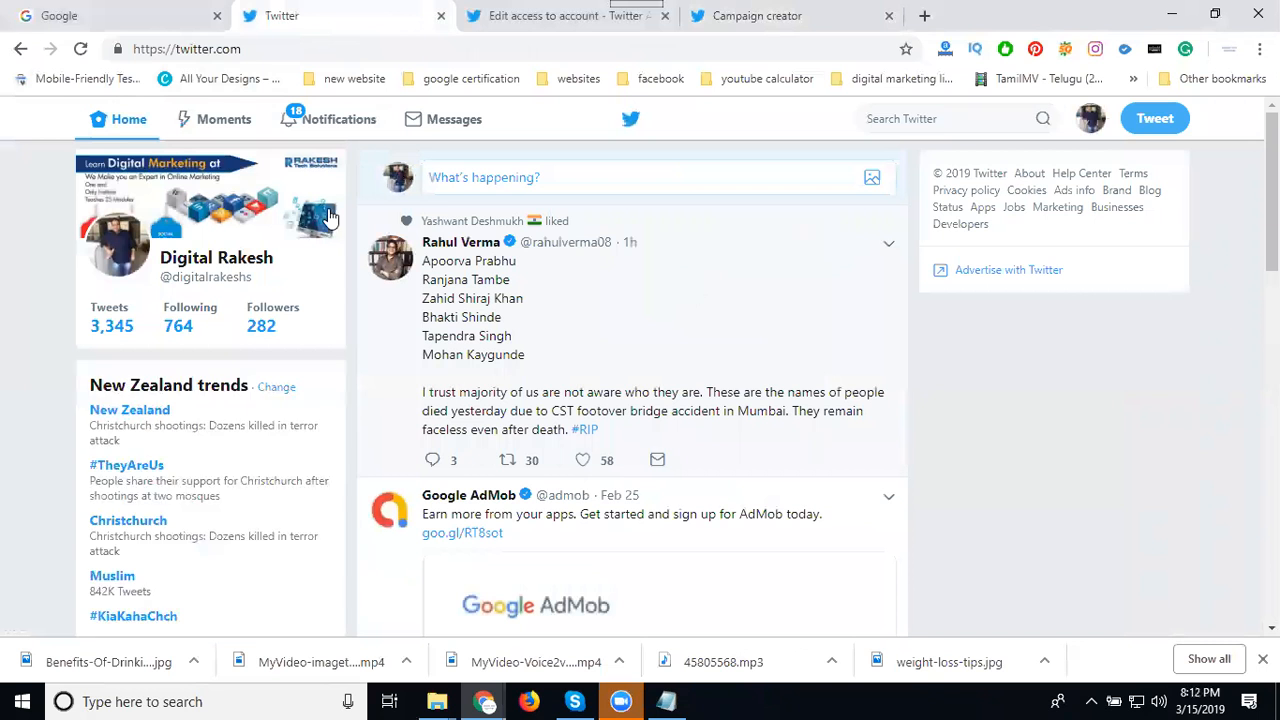
scroll(503, 270, down, 3)
scroll(503, 270, down, 3)
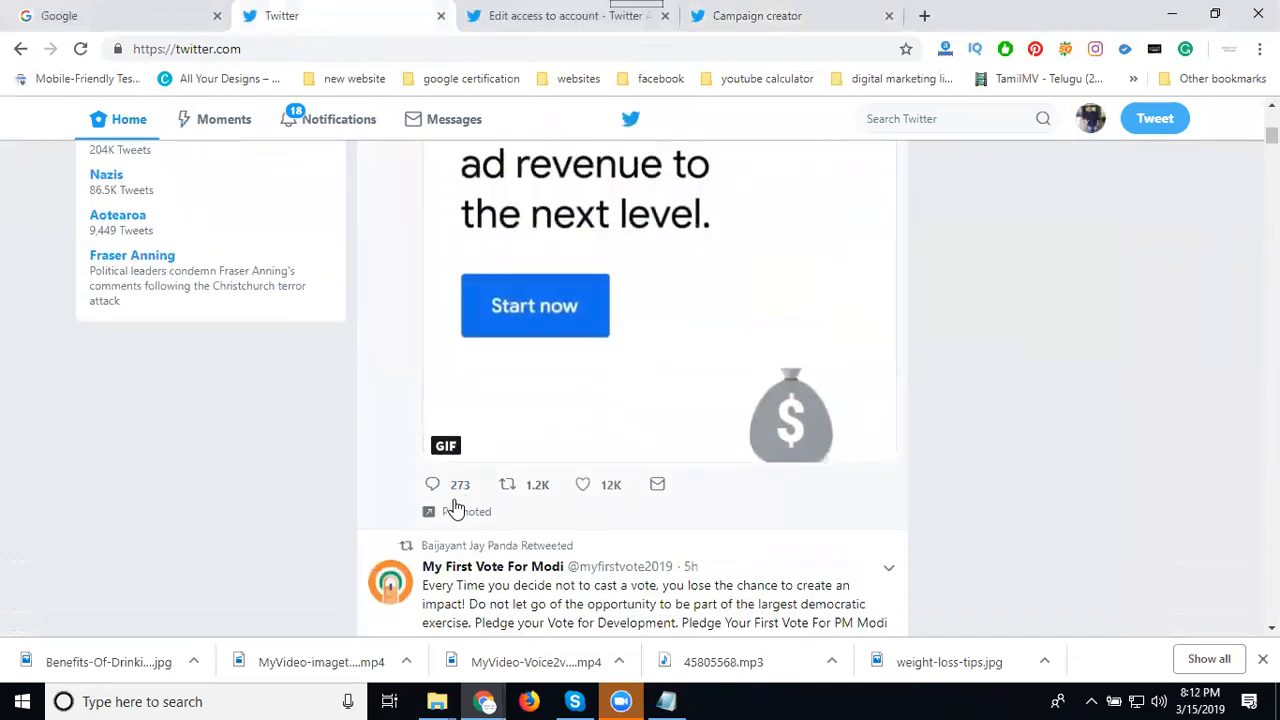
mouse_move(461, 520)
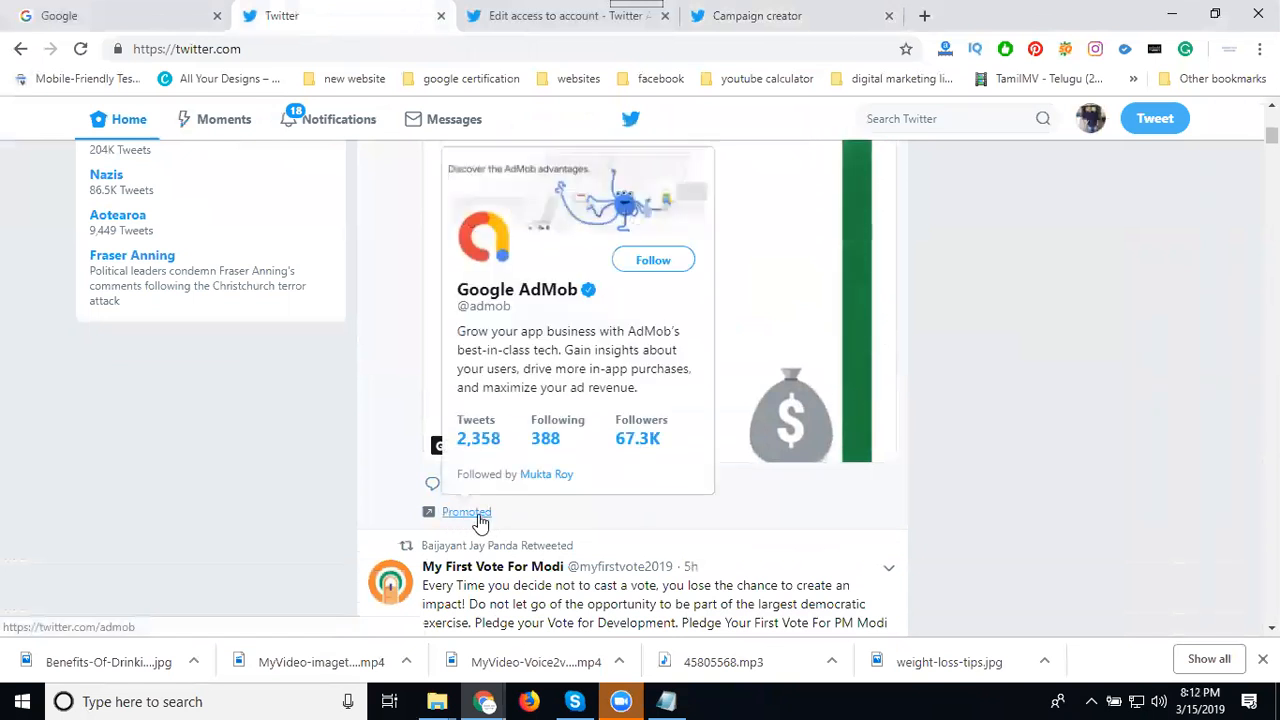
Look further down the timeline for another promoted Tweet and examine the one promoted by Total
scroll(432, 505, down, 1)
scroll(432, 505, down, 4)
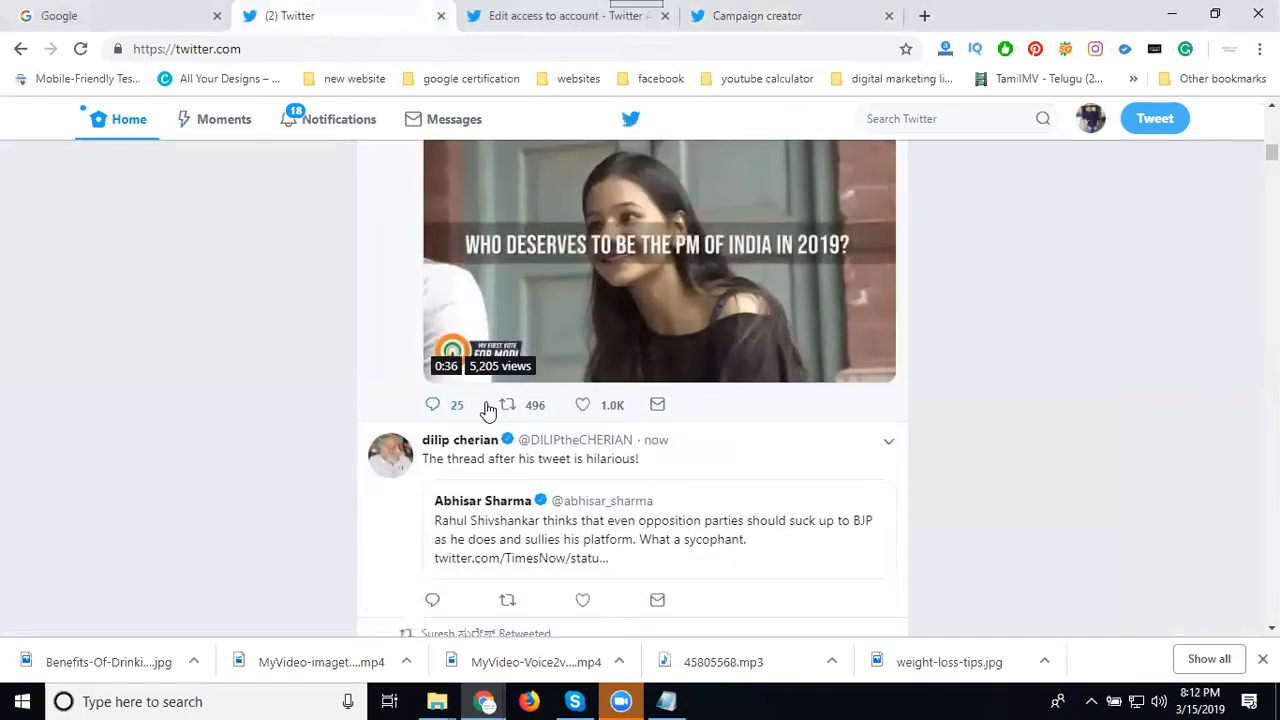
scroll(487, 410, down, 10)
scroll(487, 410, down, 8)
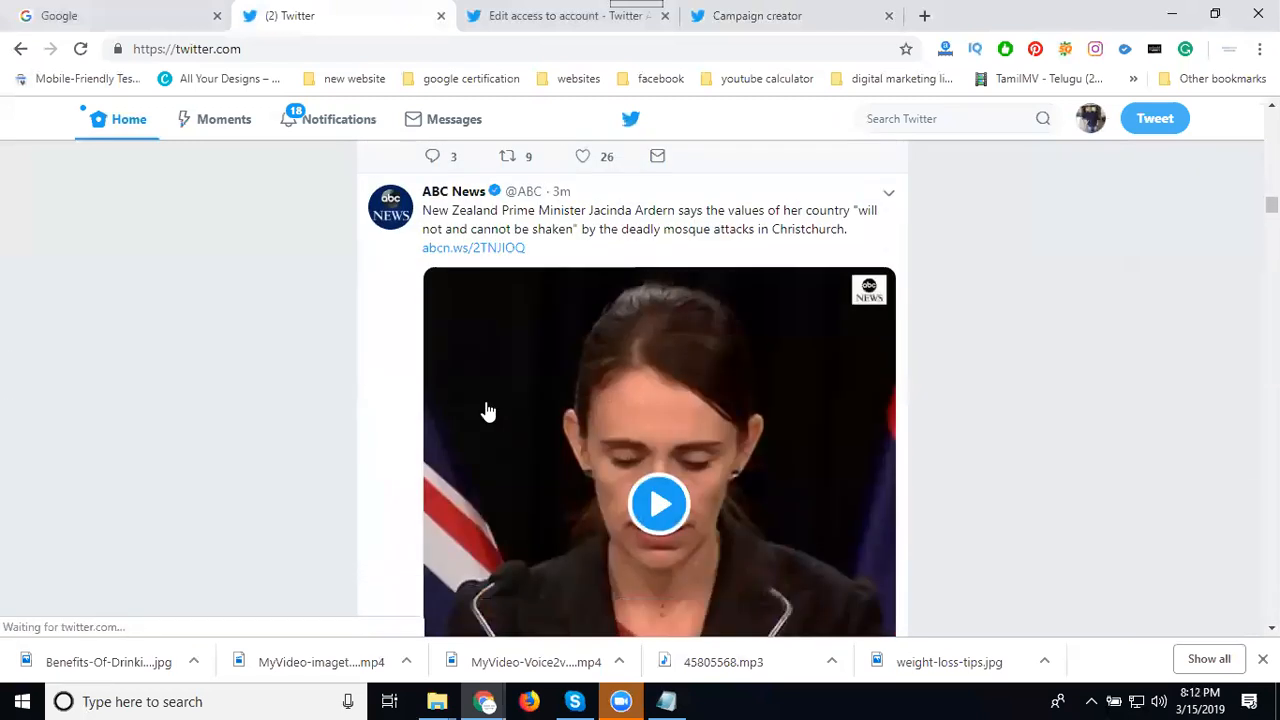
scroll(487, 410, down, 6)
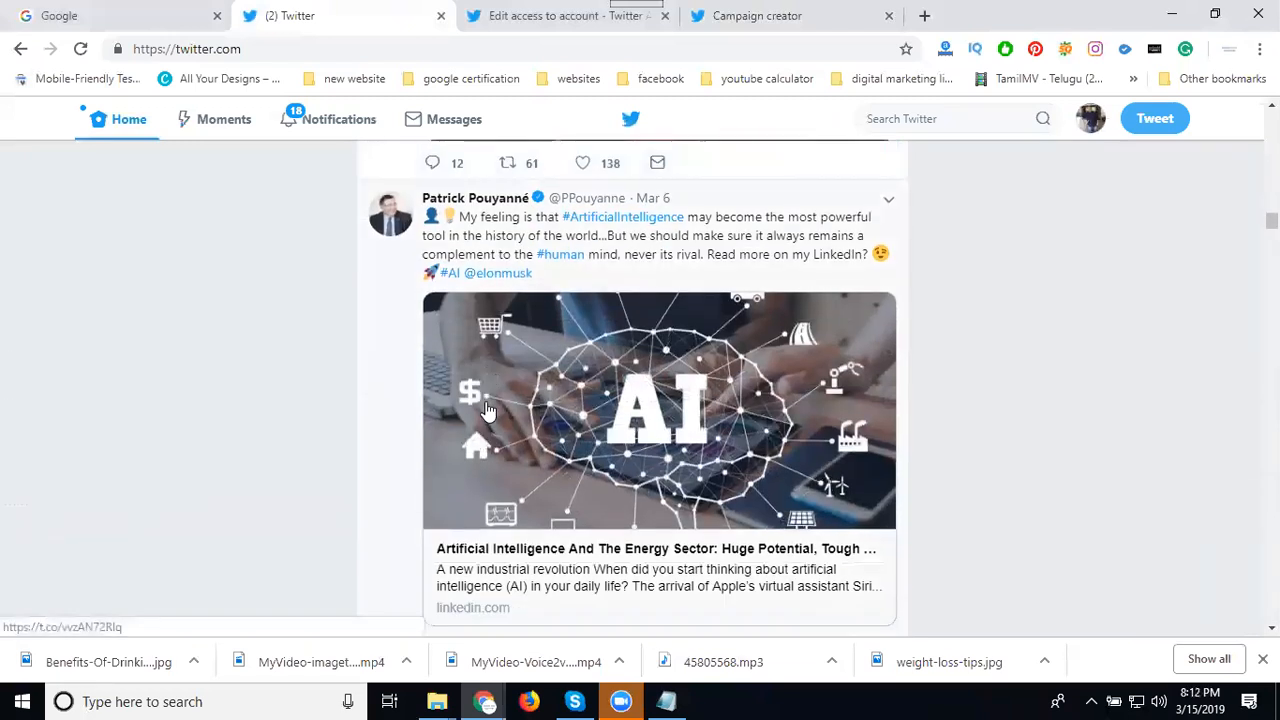
scroll(487, 410, down, 3)
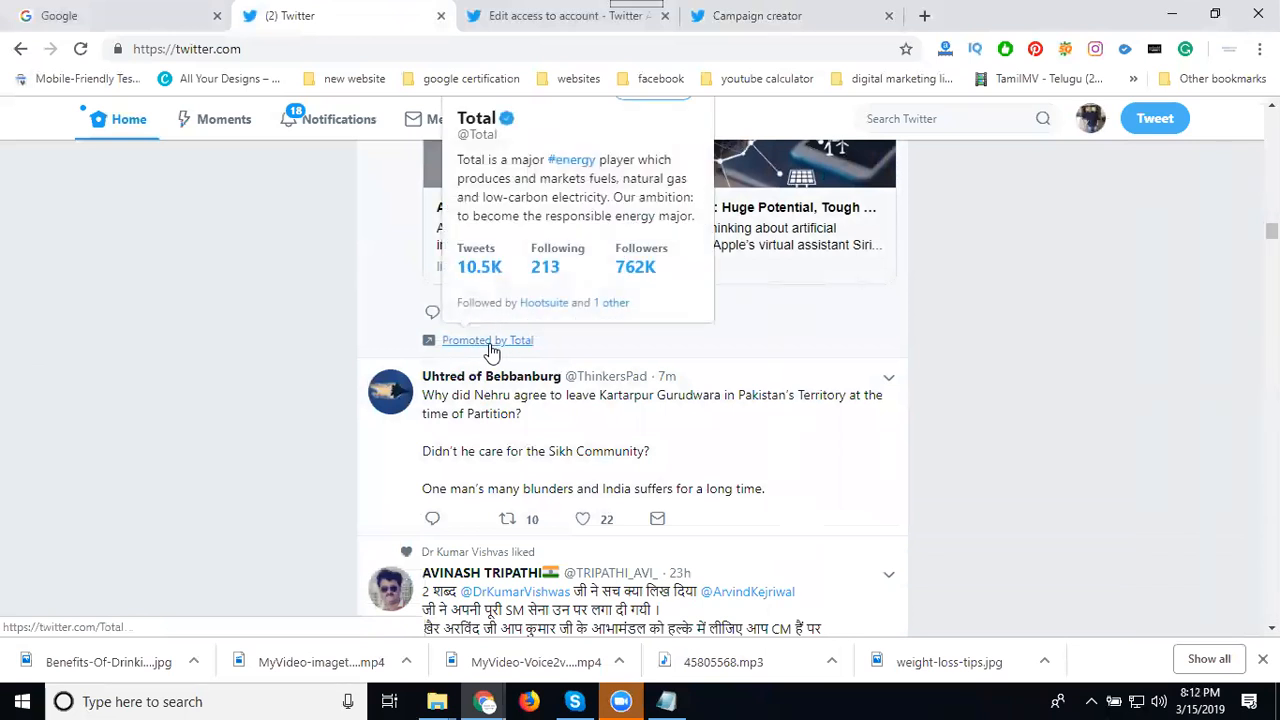
Find the promoted Kia Motors India video Tweet in the timeline, examine it, and return to the campaign's creatives
scroll(490, 350, down, 13)
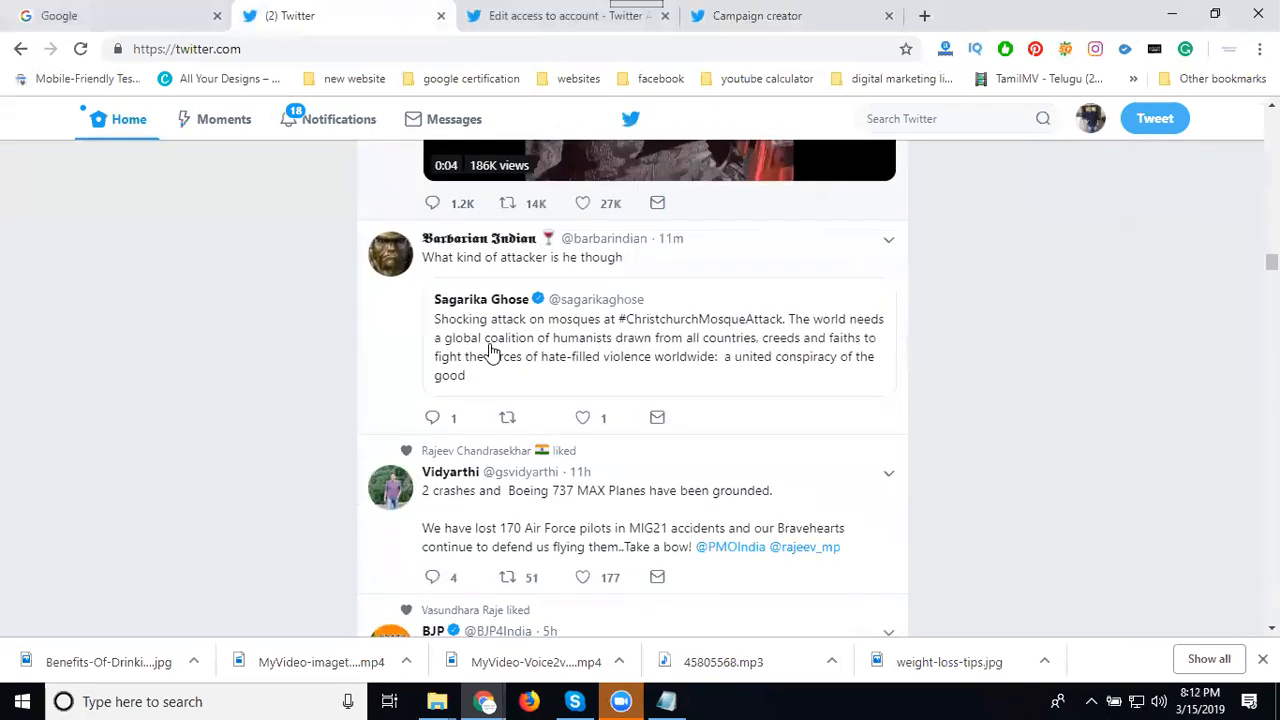
scroll(490, 350, down, 7)
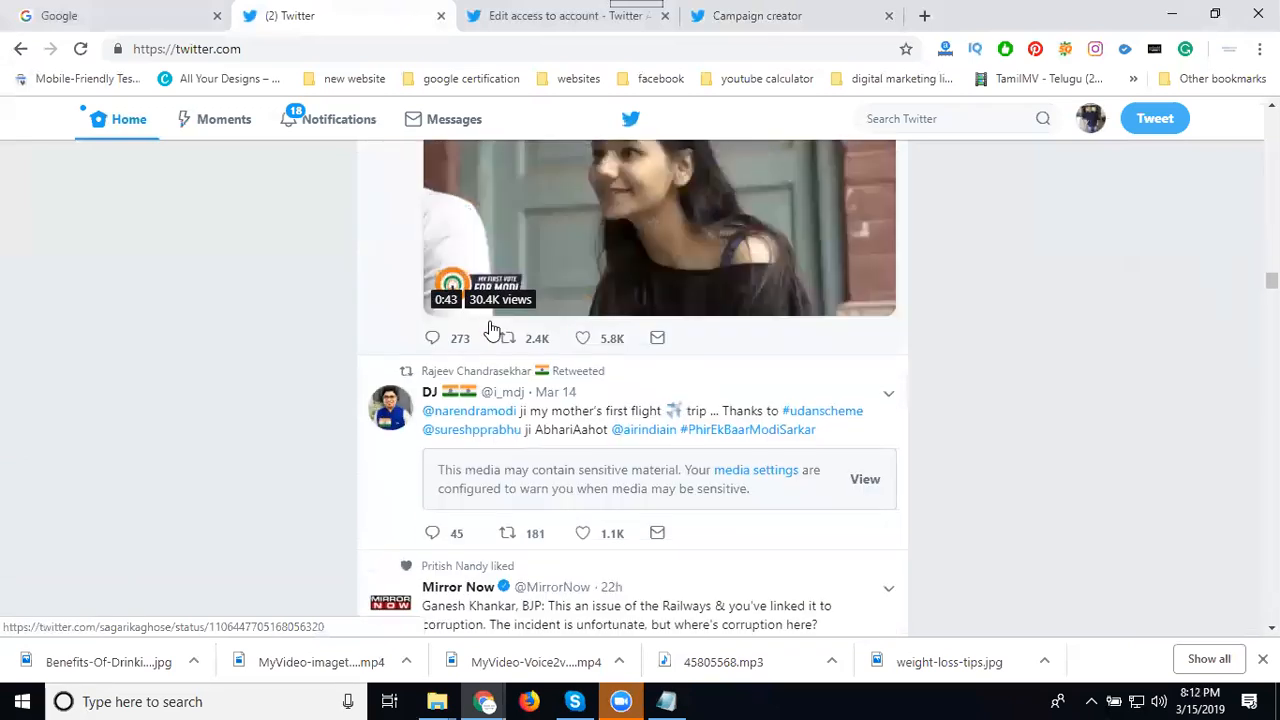
scroll(490, 328, down, 9)
scroll(492, 326, down, 11)
scroll(492, 326, down, 7)
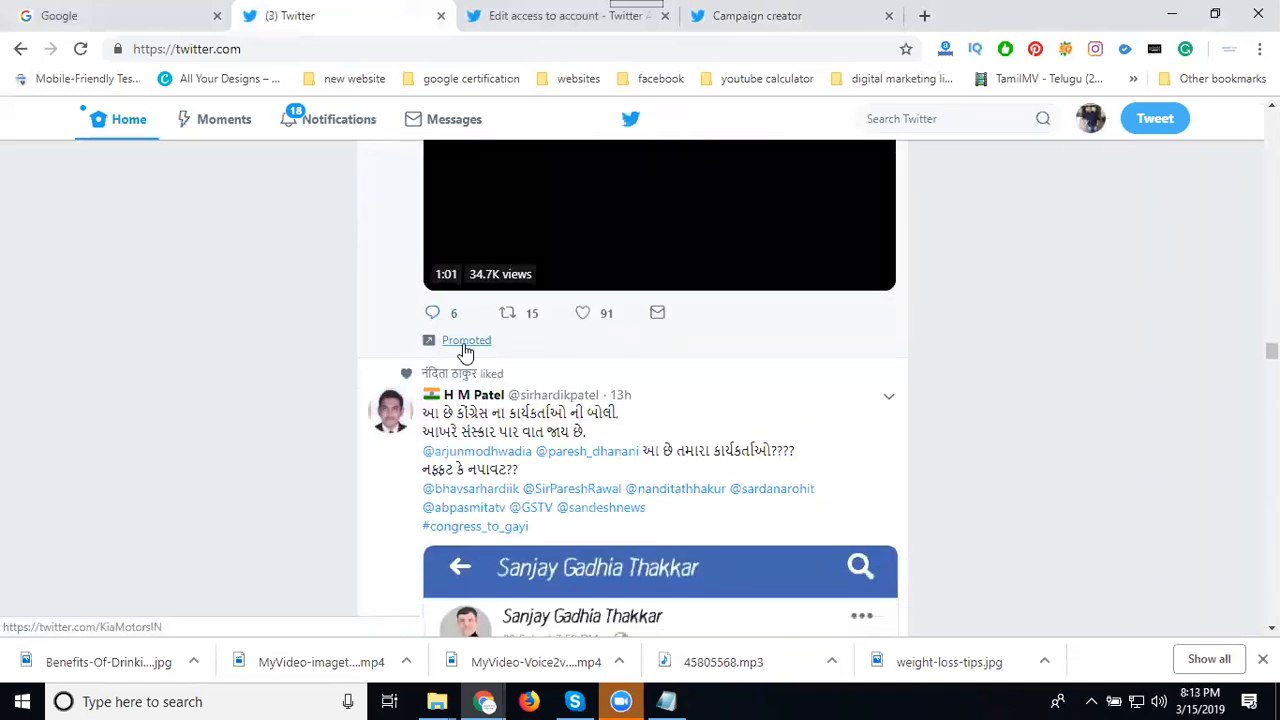
scroll(372, 350, up, 1)
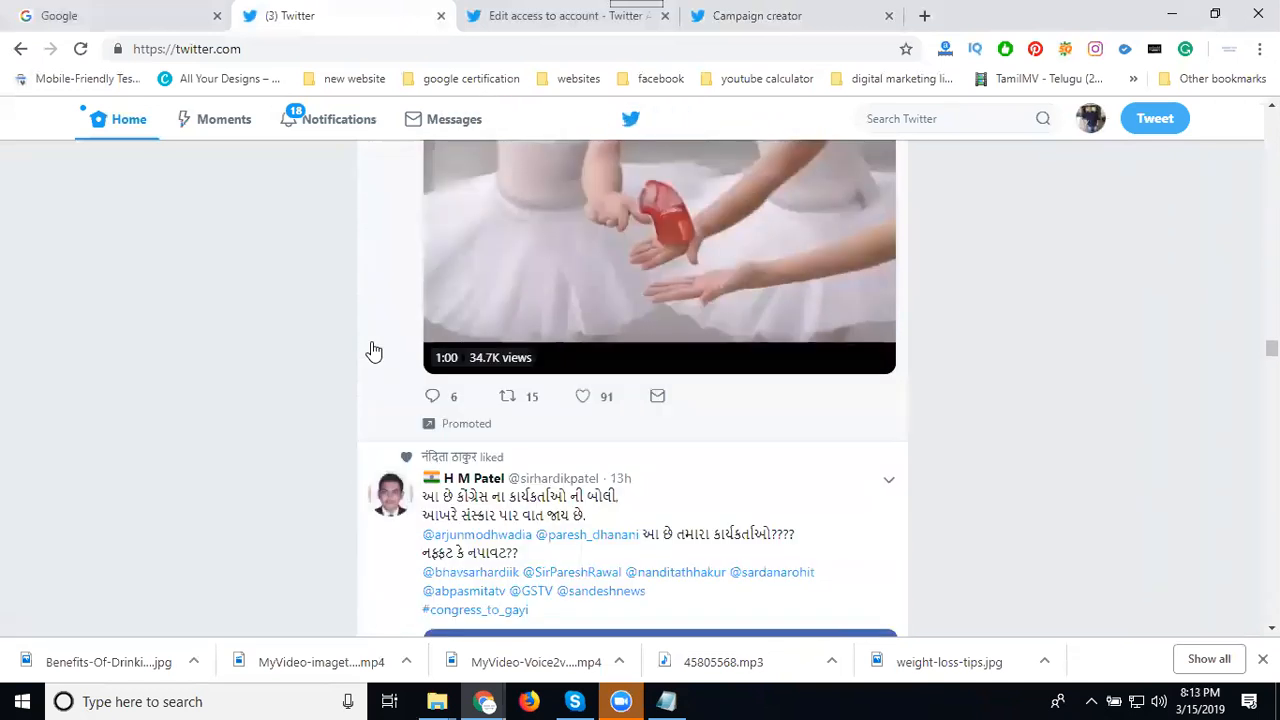
scroll(372, 350, up, 2)
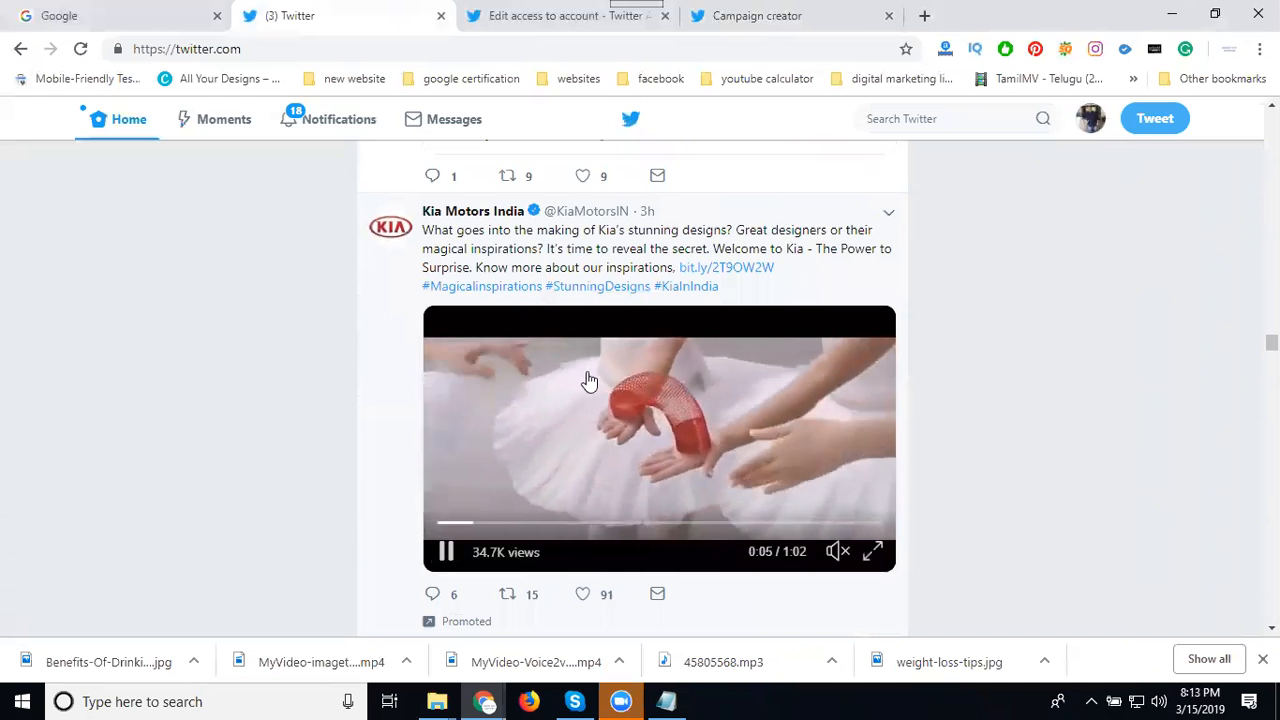
click(707, 17)
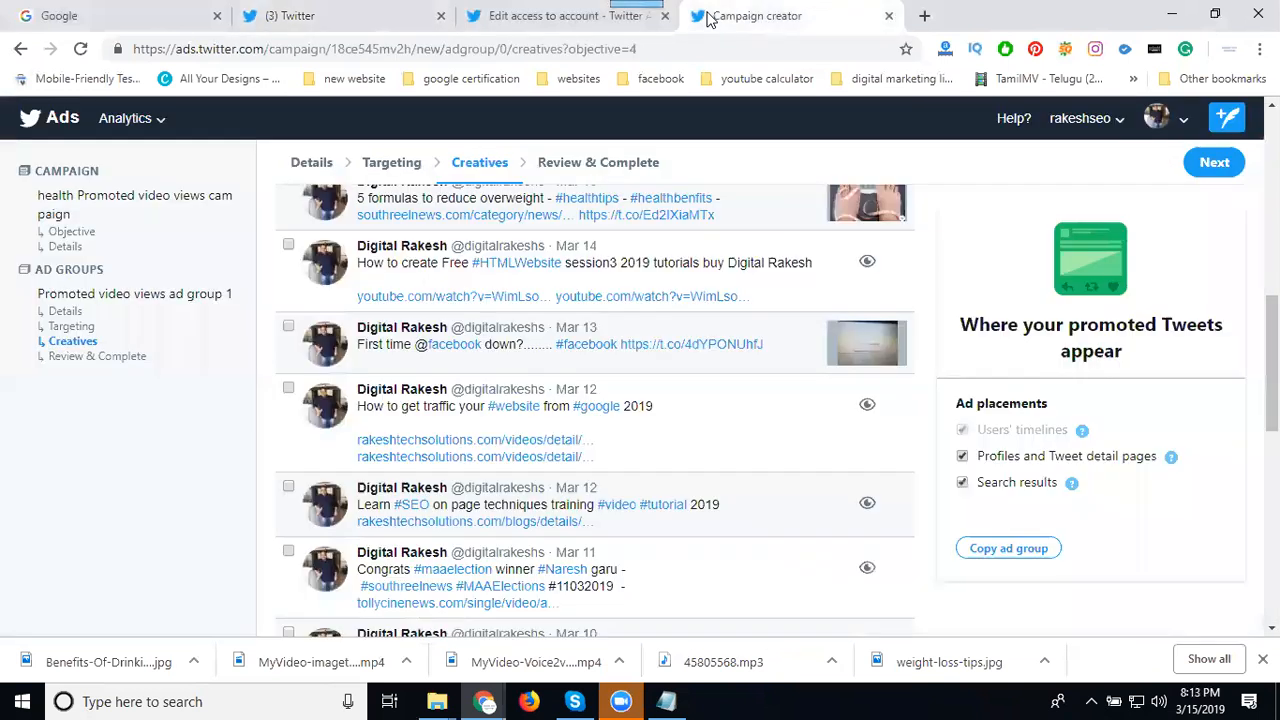
Proceed to the campaign review and check the name, start date, budgets, targeting, and ad group details
click(1213, 163)
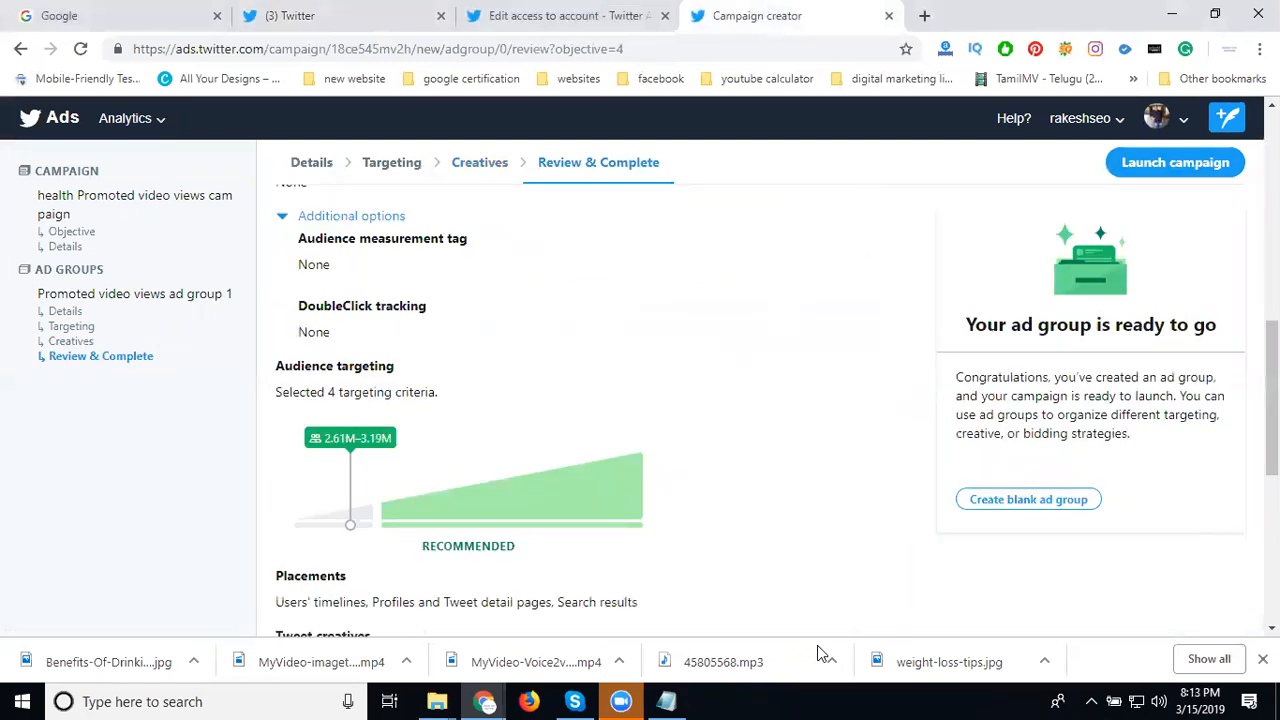
scroll(1100, 493, up, 4)
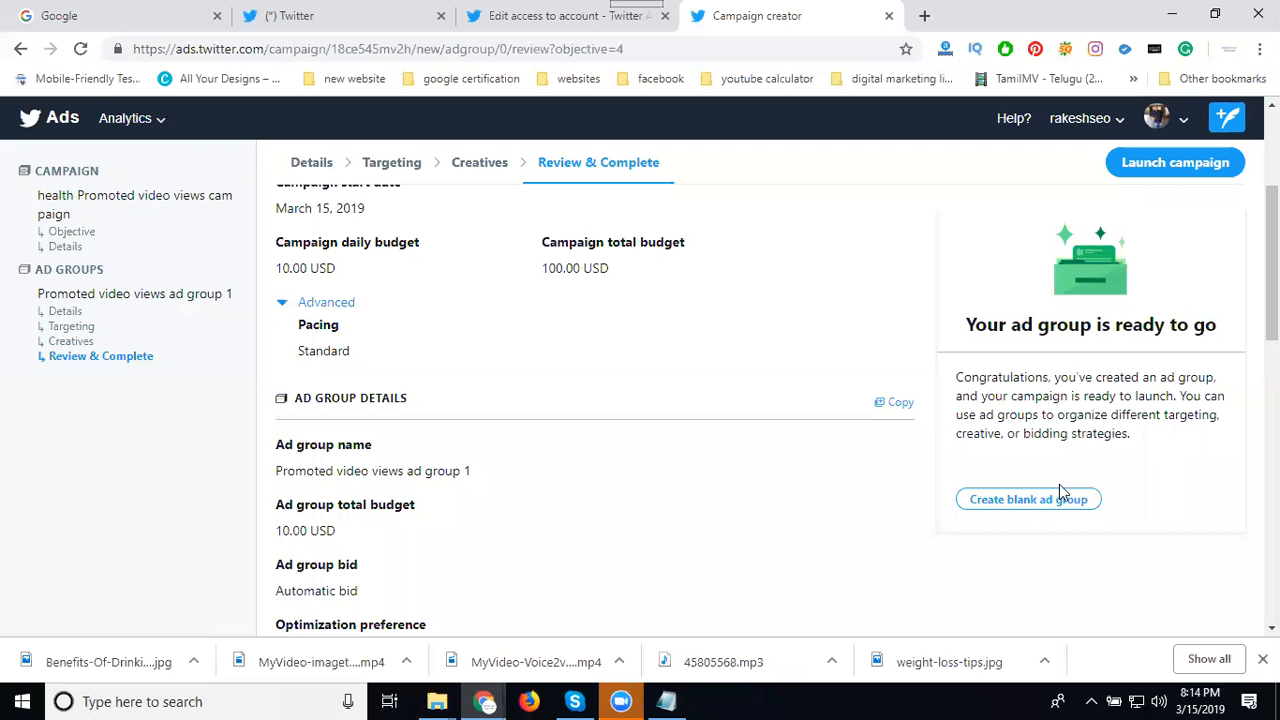
scroll(1059, 484, up, 3)
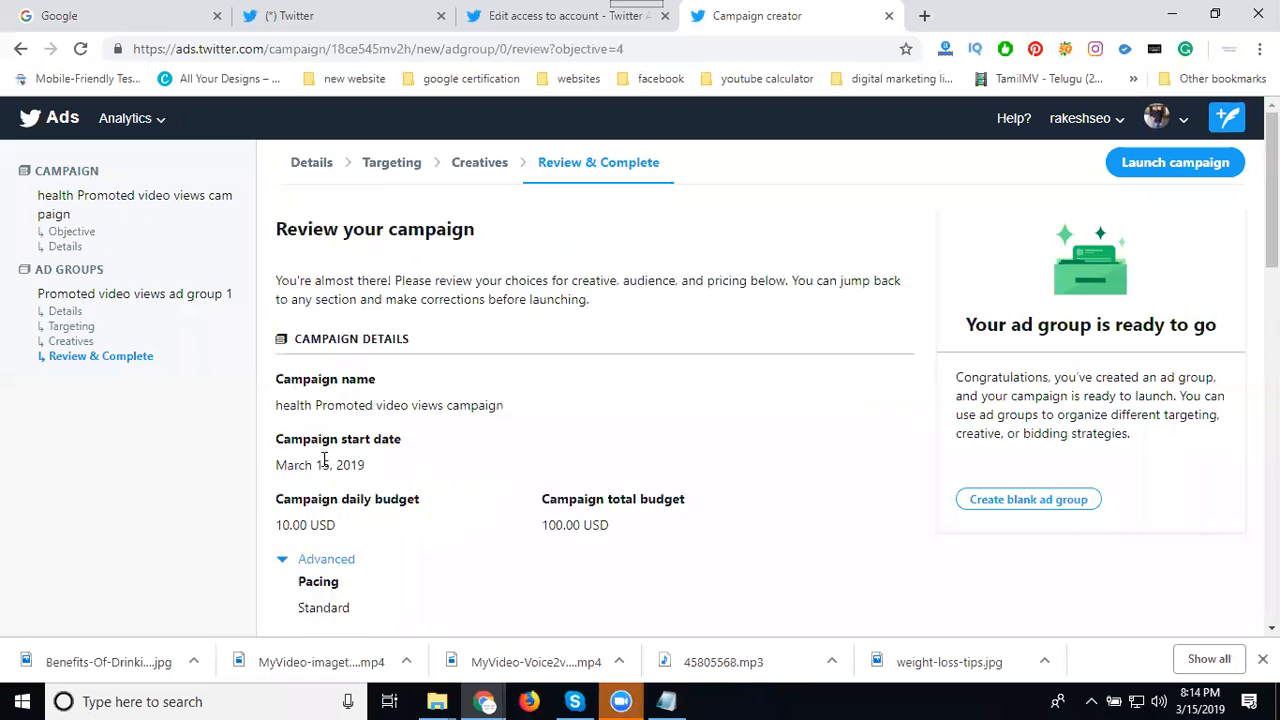
scroll(325, 455, down, 1)
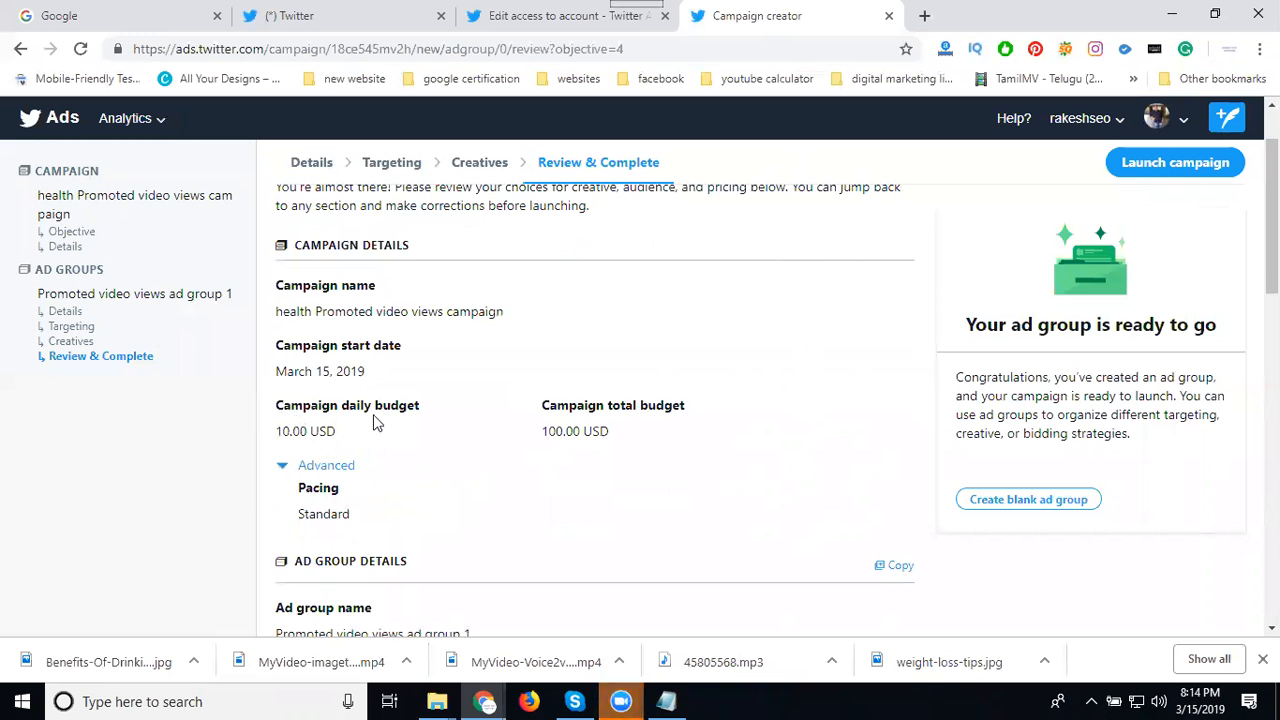
scroll(548, 435, down, 1)
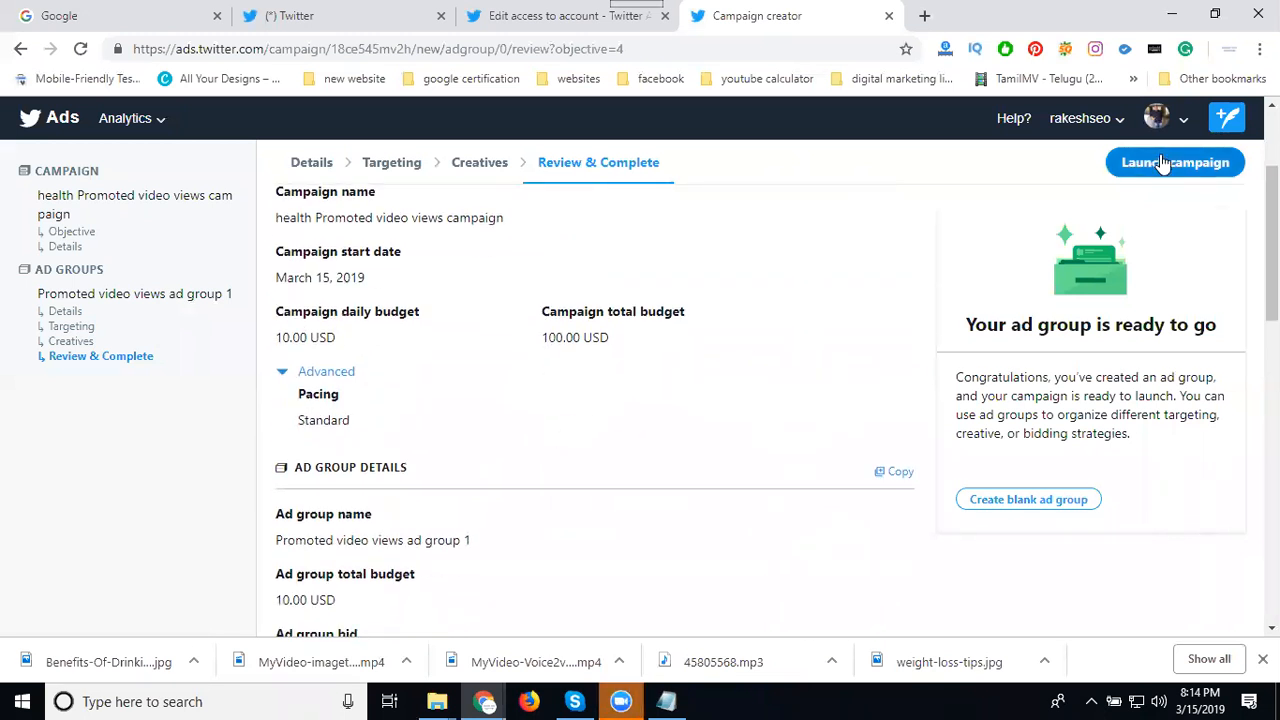
Launch the campaign and back out of the new credit card form without entering payment details
click(1162, 163)
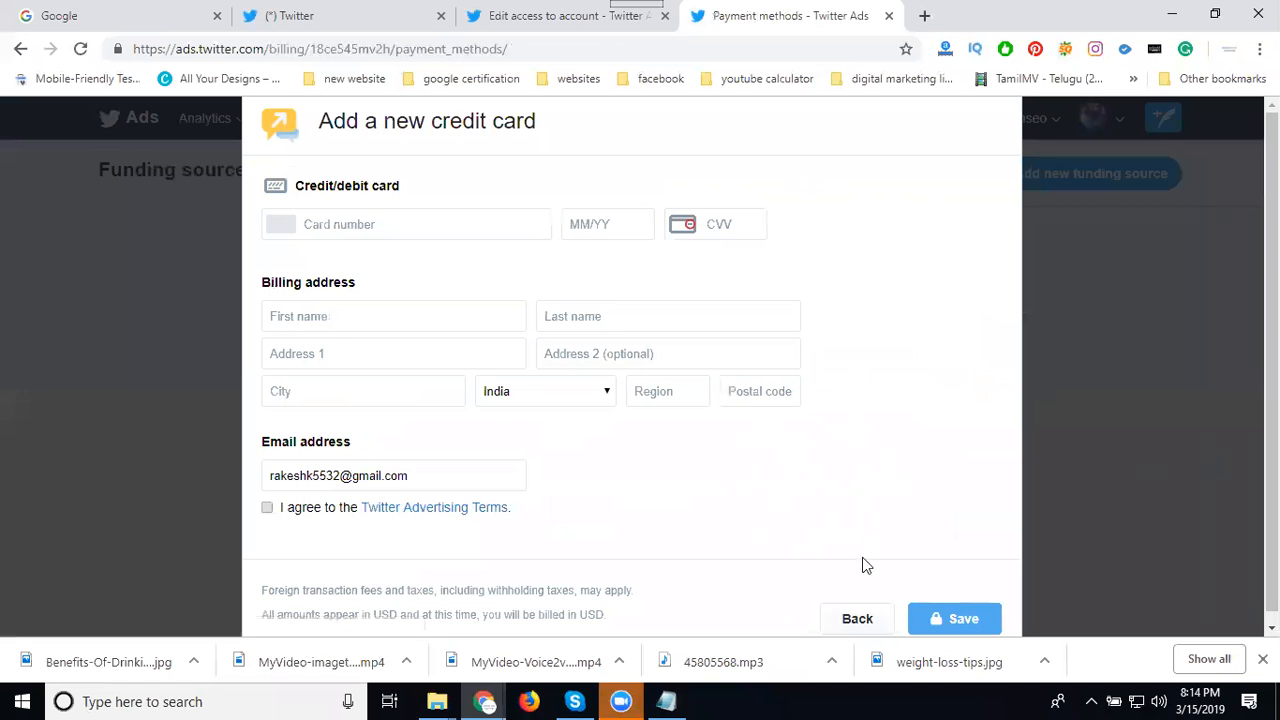
click(855, 618)
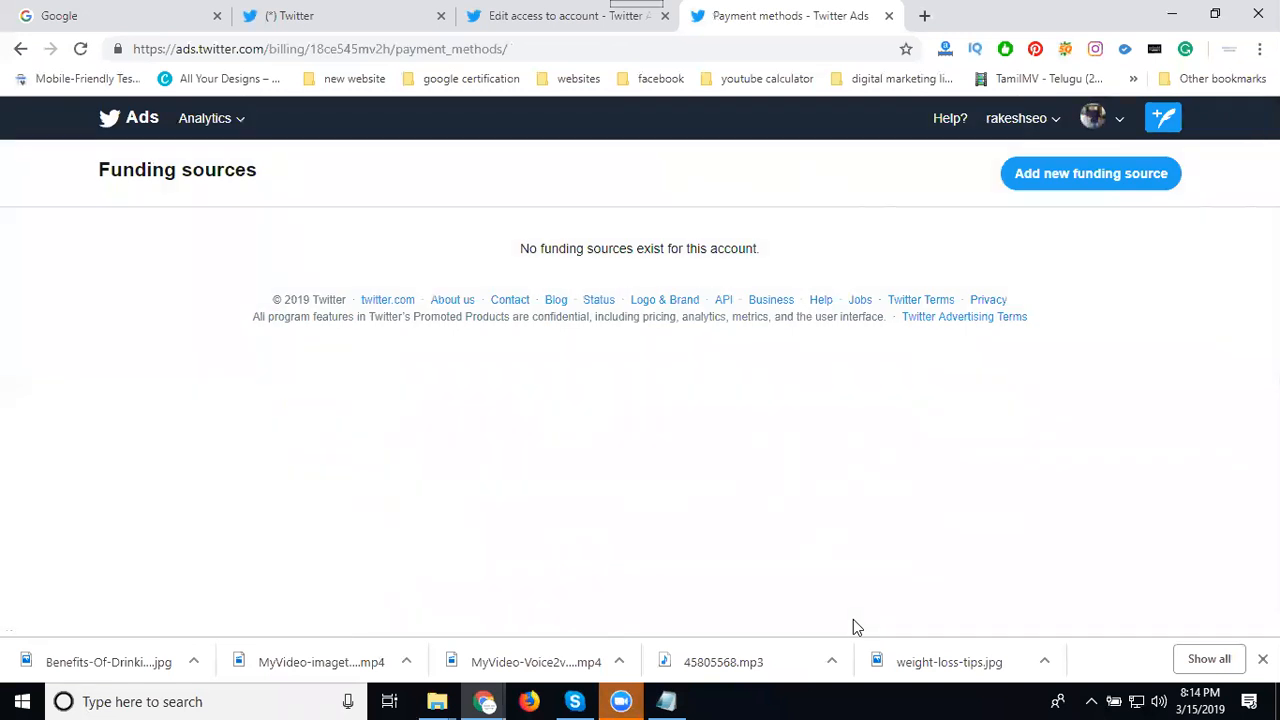
Open the account's access settings, go to Ads Manager, and locate the "health Promoted video views campaign" among the campaigns
click(1057, 120)
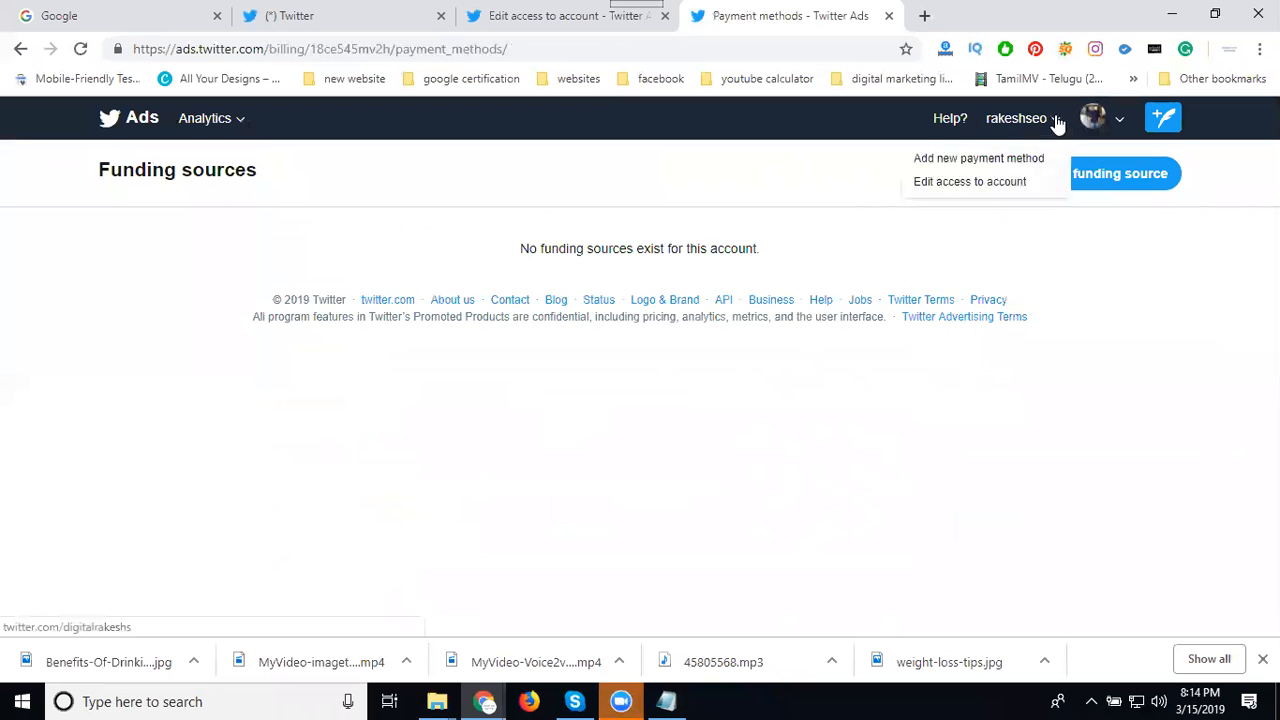
click(967, 183)
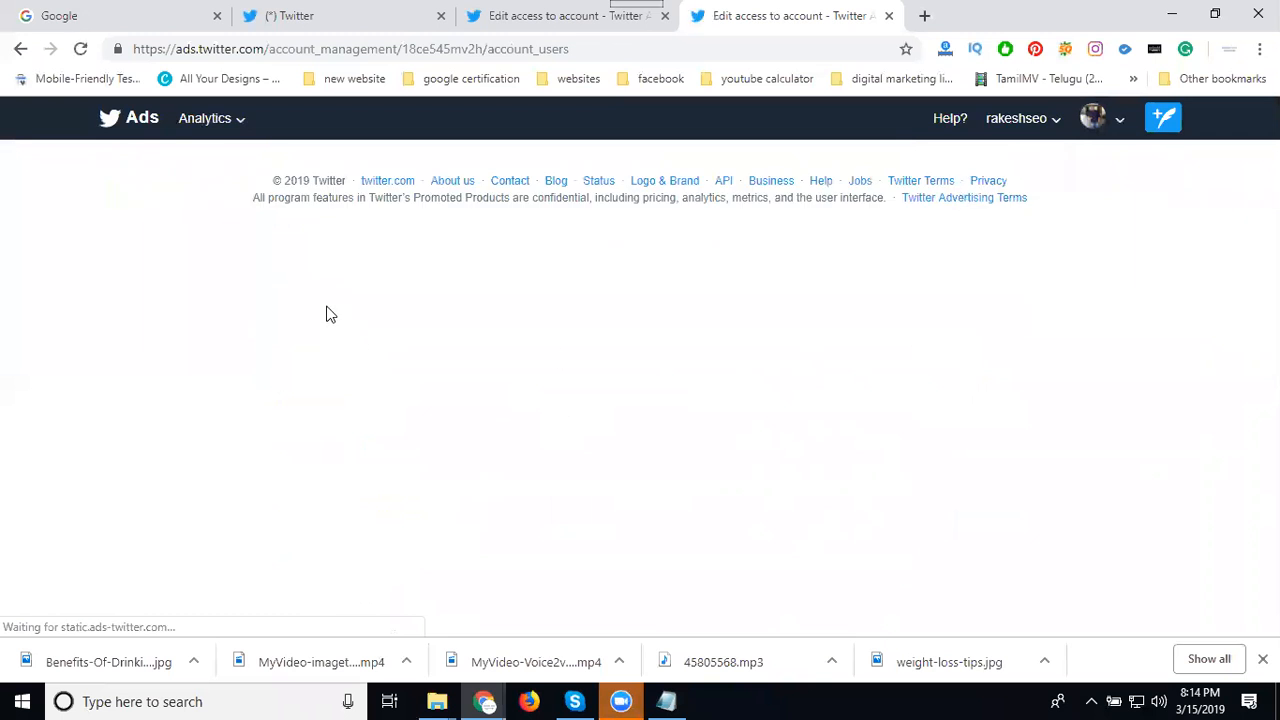
click(240, 280)
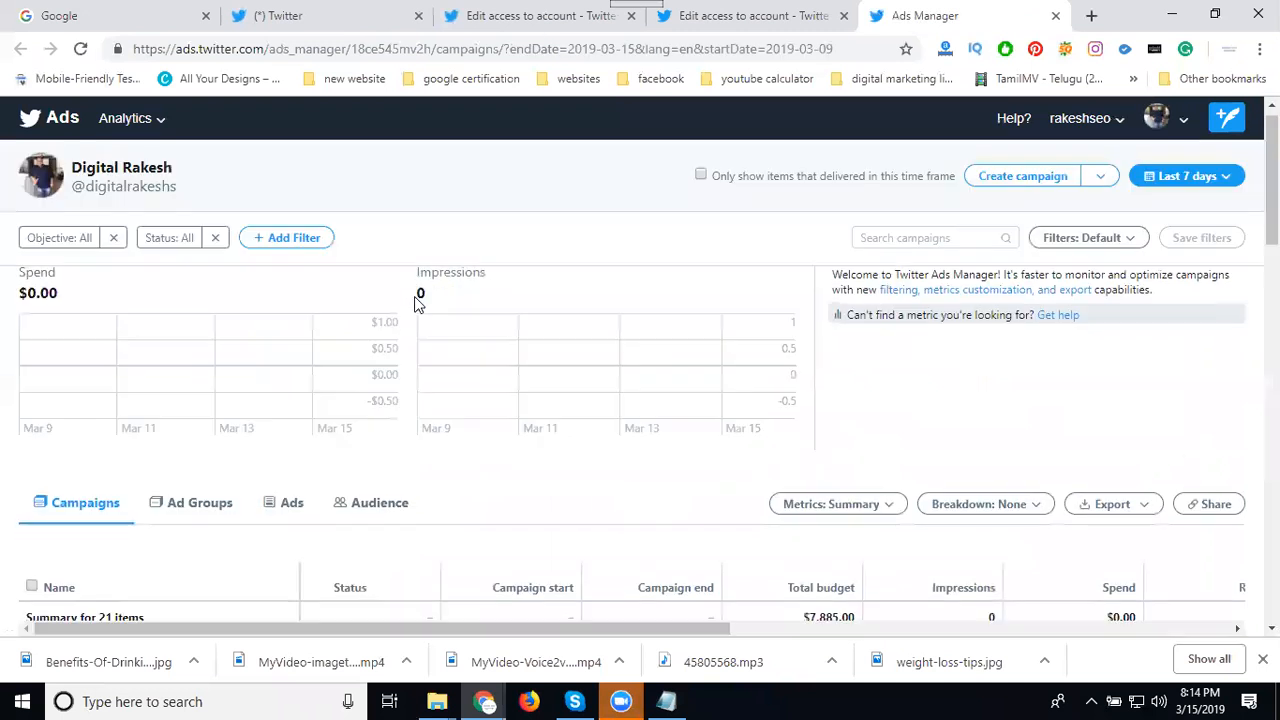
scroll(400, 314, down, 3)
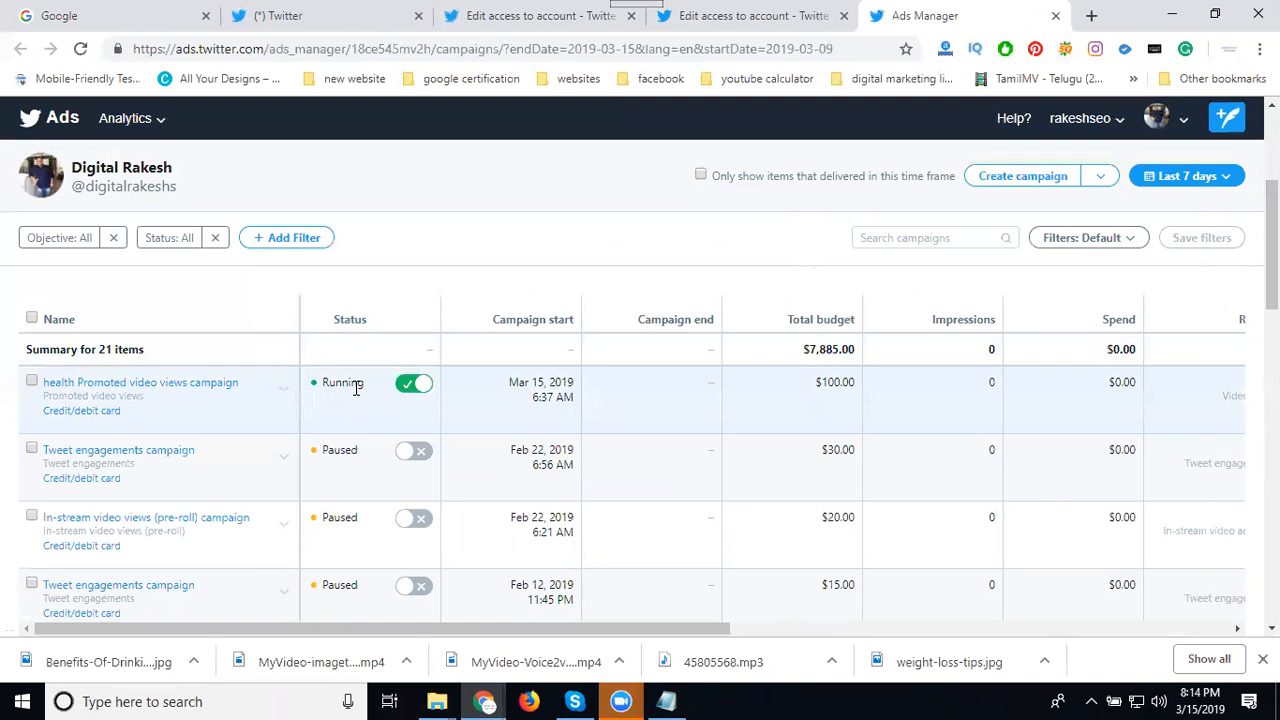
Toggle the running status of the "health Promoted video views campaign"
click(408, 390)
click(425, 388)
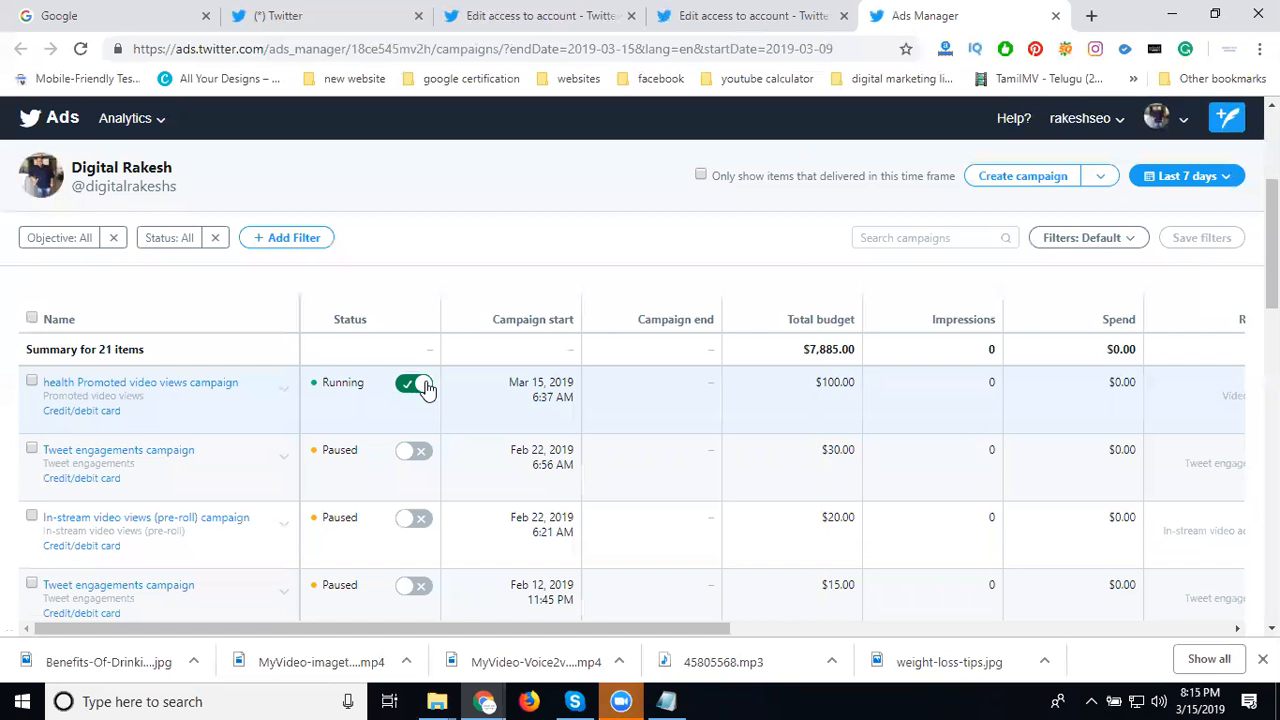
click(410, 388)
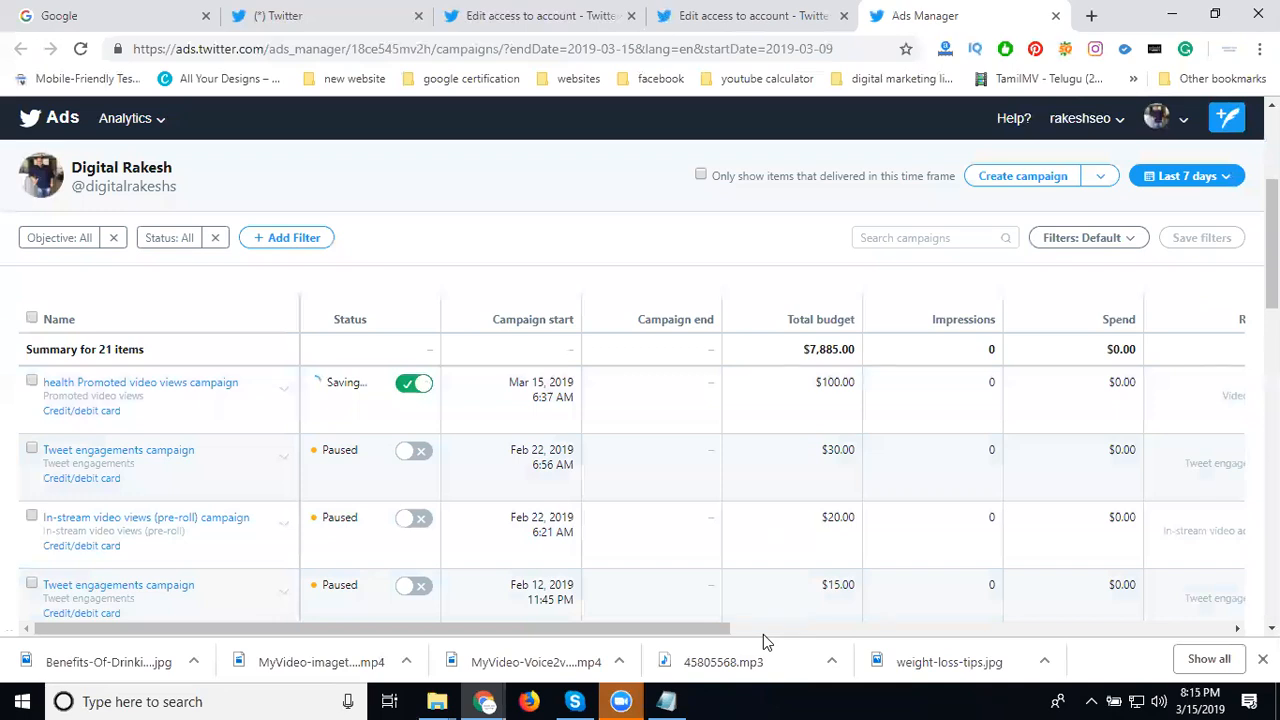